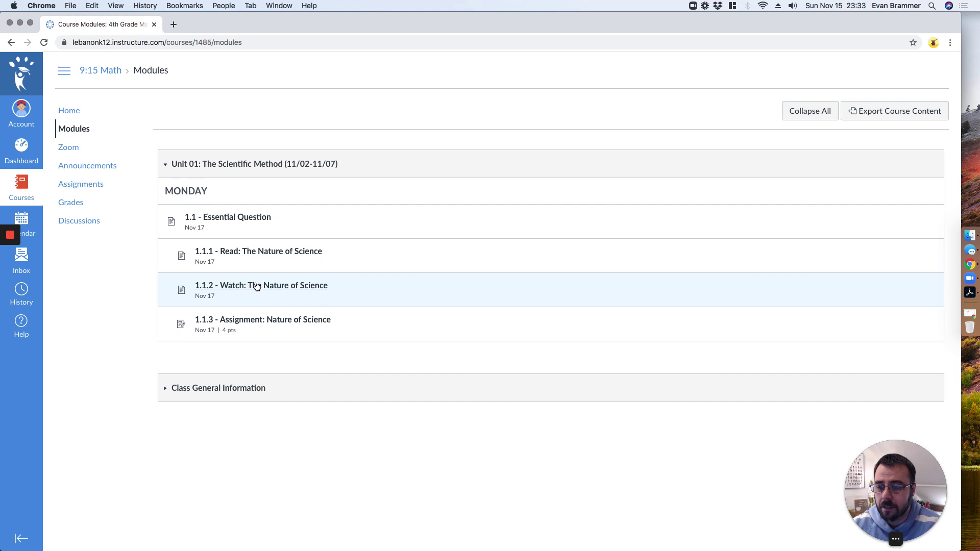
Open the '1.1 - Essential Question' page listed under the Unit 01 Scientific Method module
{"action": "left_click", "coordinate": [236, 219]}
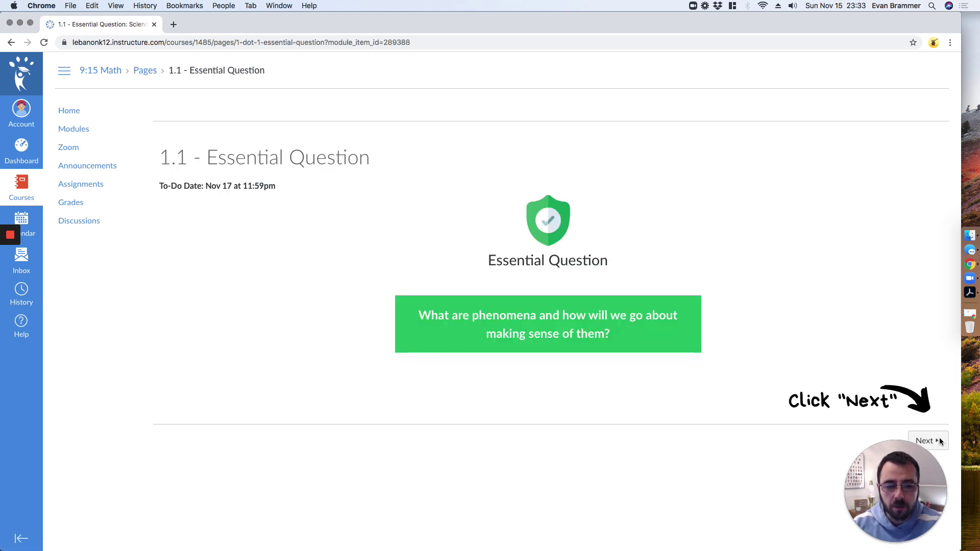
Advance past the 1.1.1 reading and 1.1.2 video pages to the 1.1.3 Nature of Science assignment
{"action": "left_click", "coordinate": [928, 441]}
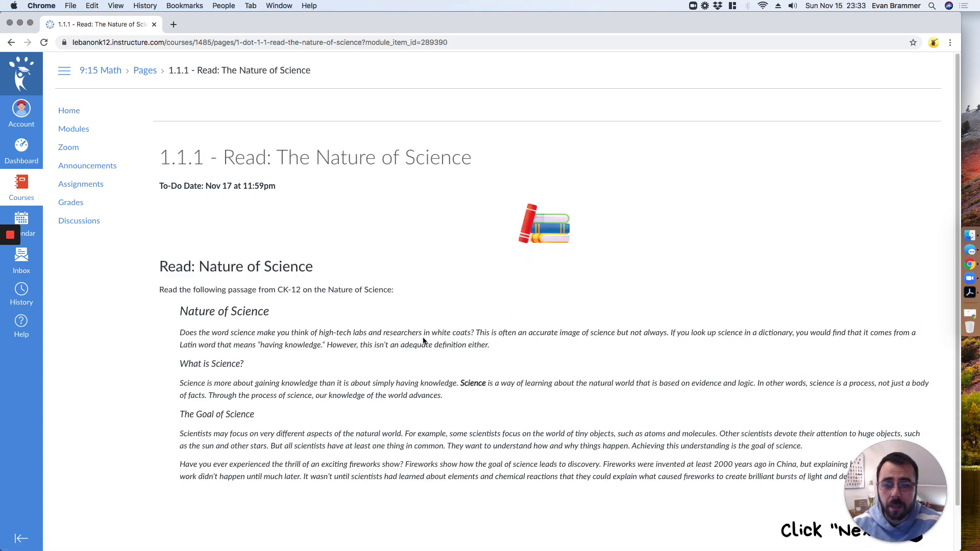
{"action": "left_click_drag", "start_coordinate": [870, 489], "coordinate": [70, 489]}
{"action": "scroll", "coordinate": [908, 332], "scroll_direction": "down", "scroll_amount": 2}
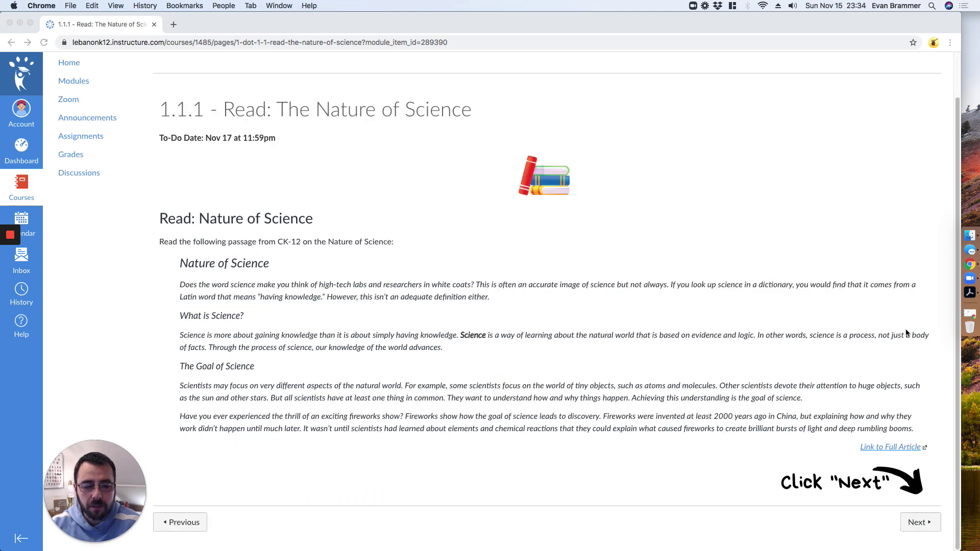
{"action": "left_click", "coordinate": [920, 522]}
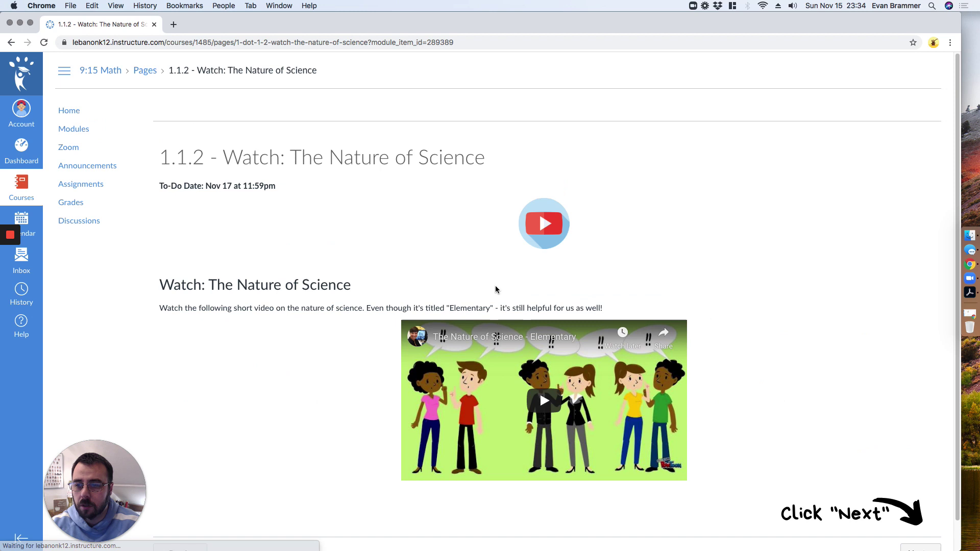
{"action": "scroll", "coordinate": [887, 432], "scroll_direction": "down", "scroll_amount": 1}
{"action": "left_click", "coordinate": [919, 520]}
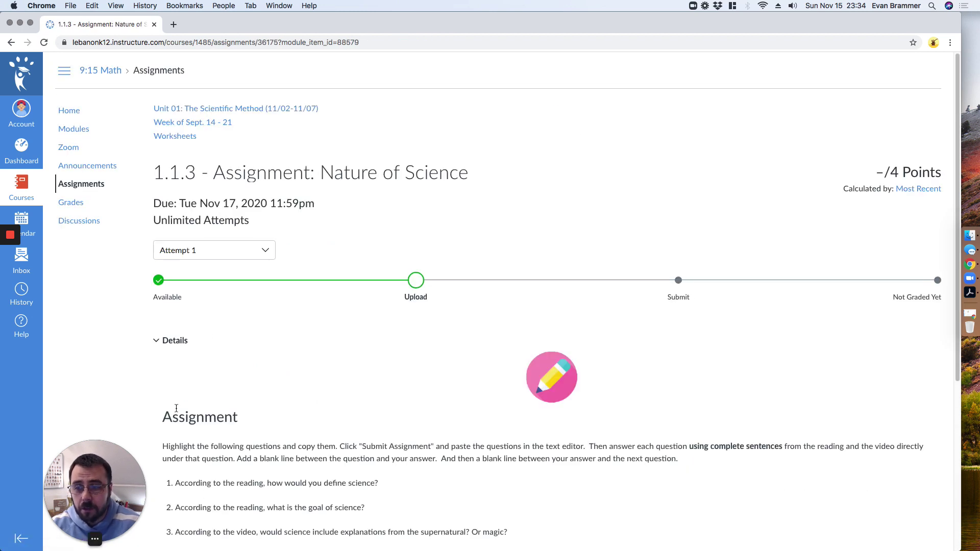
Highlight the assignment's –/4 Points score, then scroll to the Attempt 1 submission section
{"action": "left_click_drag", "start_coordinate": [102, 480], "coordinate": [914, 485]}
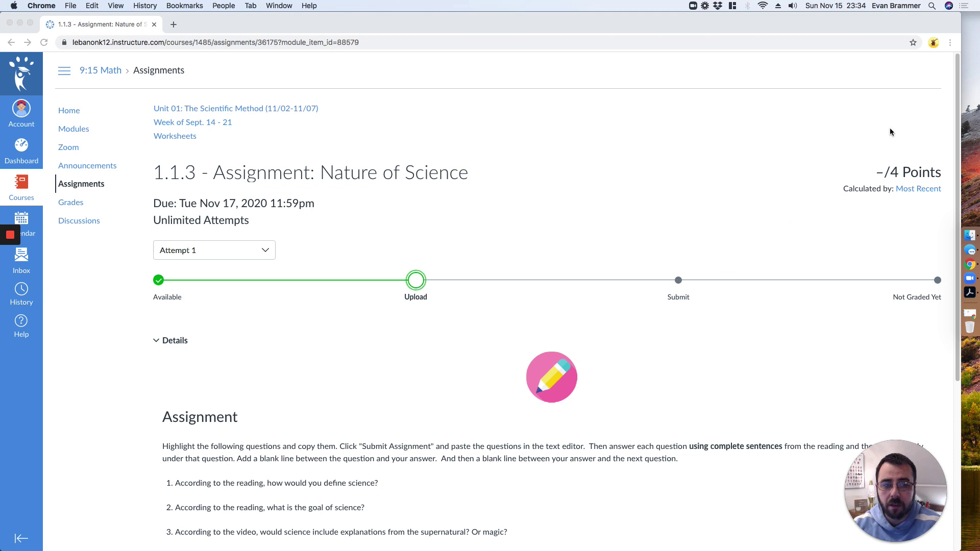
{"action": "left_click", "coordinate": [166, 202]}
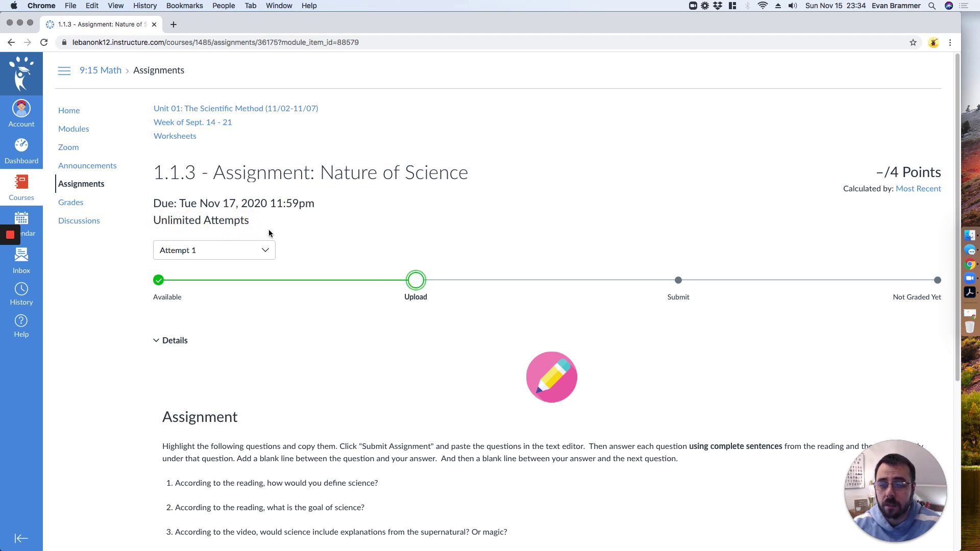
{"action": "left_click_drag", "start_coordinate": [939, 169], "coordinate": [874, 172]}
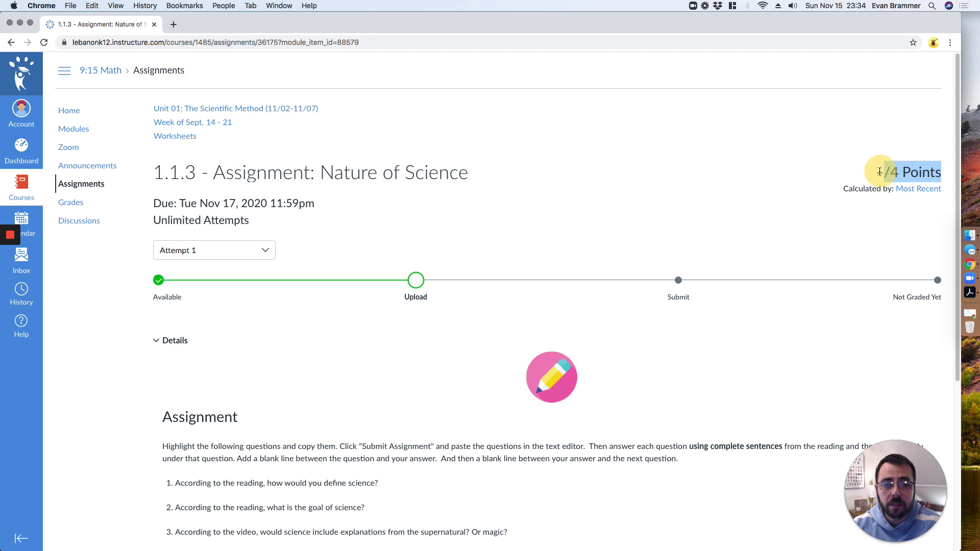
{"action": "left_click", "coordinate": [921, 190]}
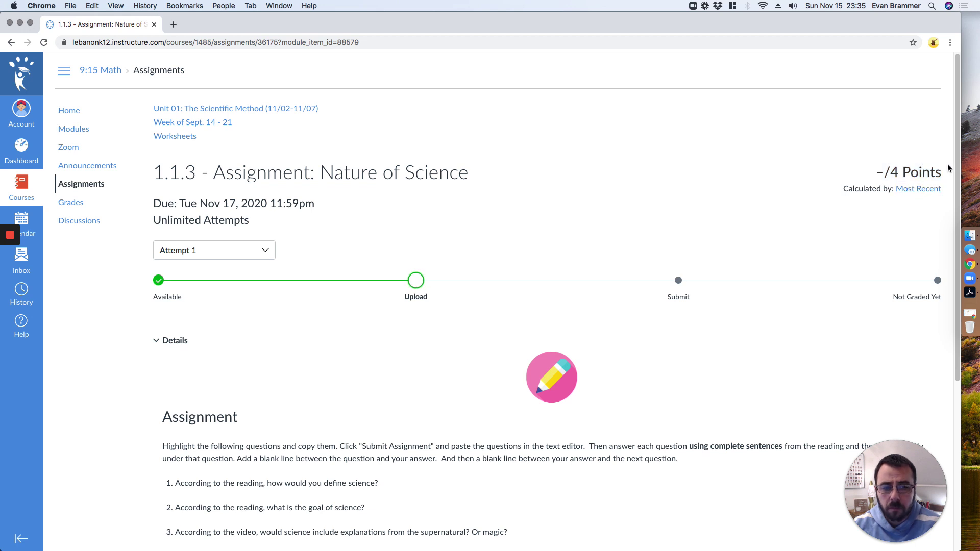
{"action": "scroll", "coordinate": [749, 417], "scroll_direction": "down", "scroll_amount": 5}
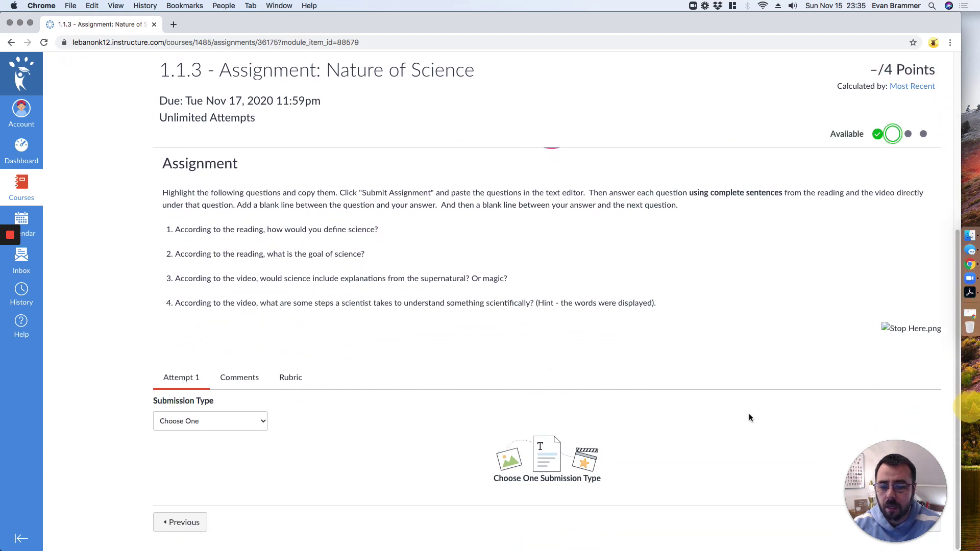
Show the rubric with its 4-to-1 point ratings for the 4-PS3-3 criterion
{"action": "left_click", "coordinate": [291, 378]}
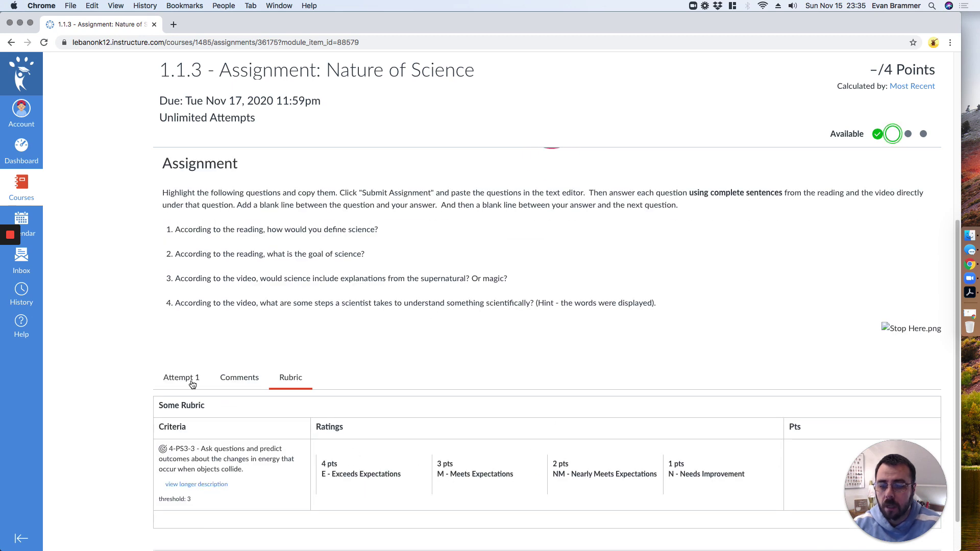
{"action": "scroll", "coordinate": [404, 246], "scroll_direction": "up", "scroll_amount": 4}
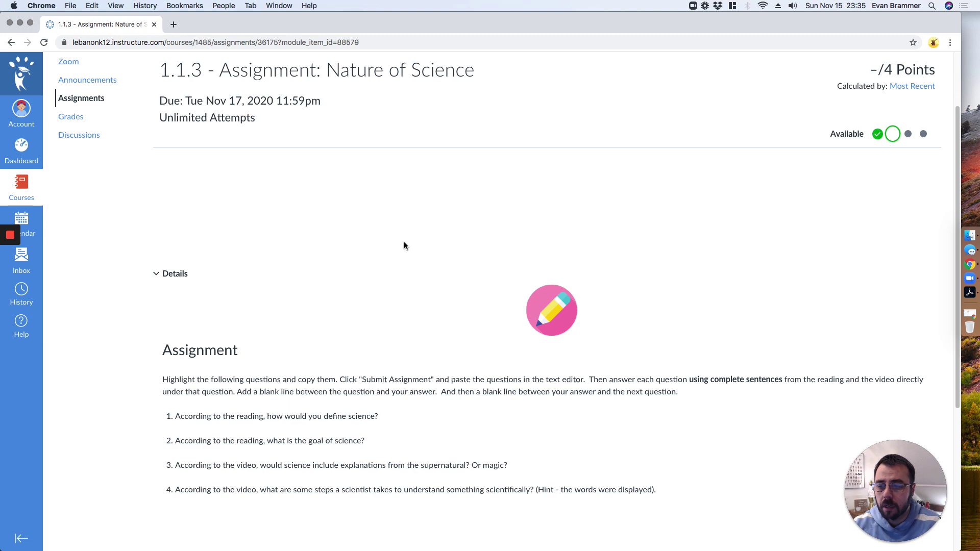
{"action": "scroll", "coordinate": [404, 246], "scroll_direction": "up", "scroll_amount": 2}
{"action": "scroll", "coordinate": [396, 315], "scroll_direction": "down", "scroll_amount": 1}
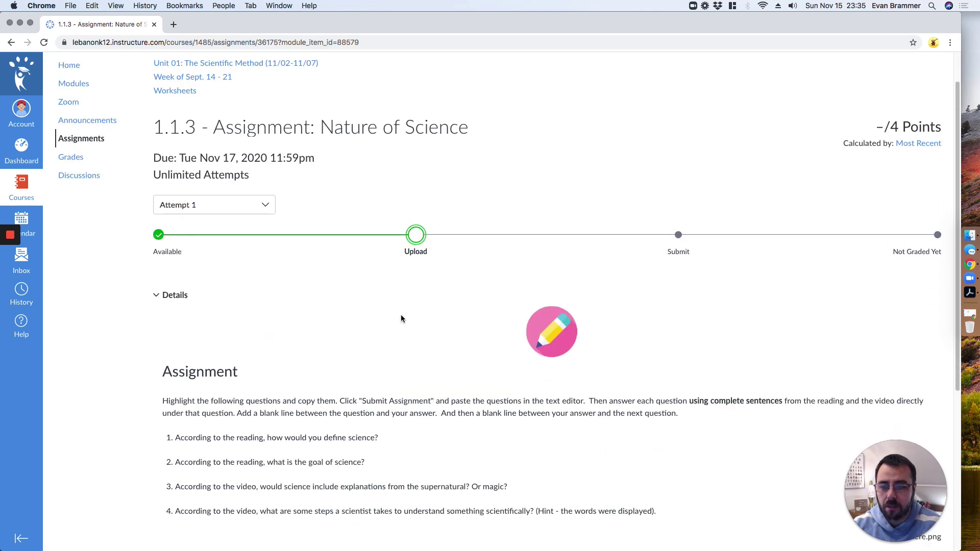
{"action": "scroll", "coordinate": [402, 316], "scroll_direction": "down", "scroll_amount": 2}
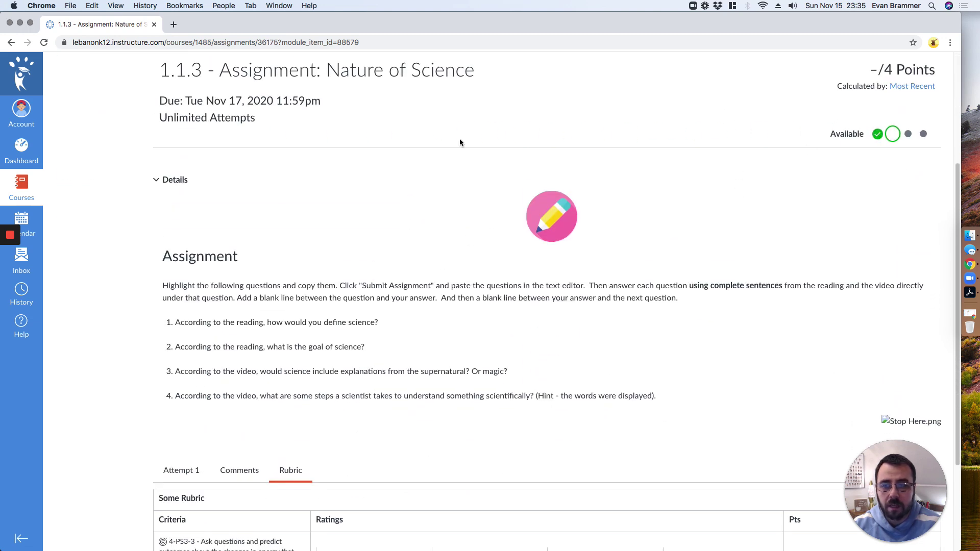
{"action": "scroll", "coordinate": [459, 142], "scroll_direction": "up", "scroll_amount": 3}
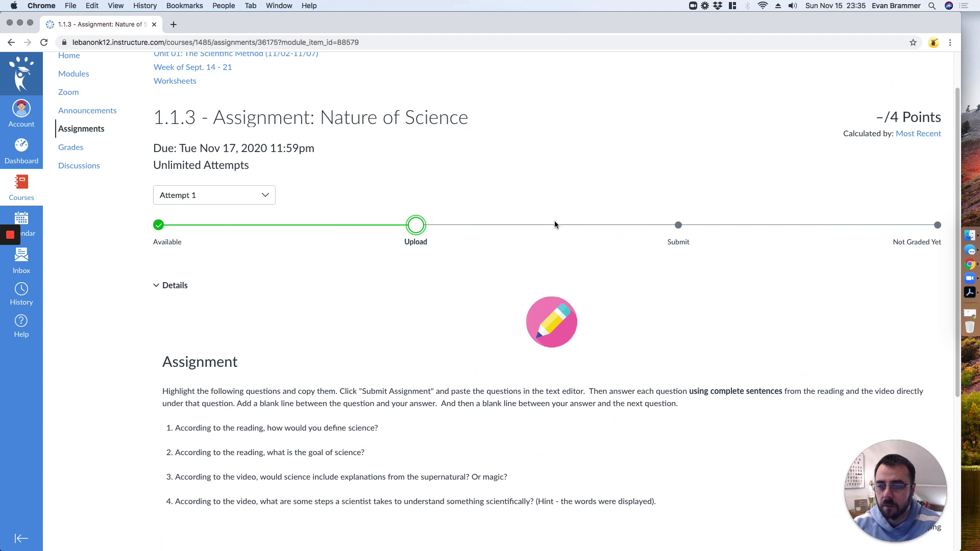
{"action": "scroll", "coordinate": [868, 233], "scroll_direction": "down", "scroll_amount": 2}
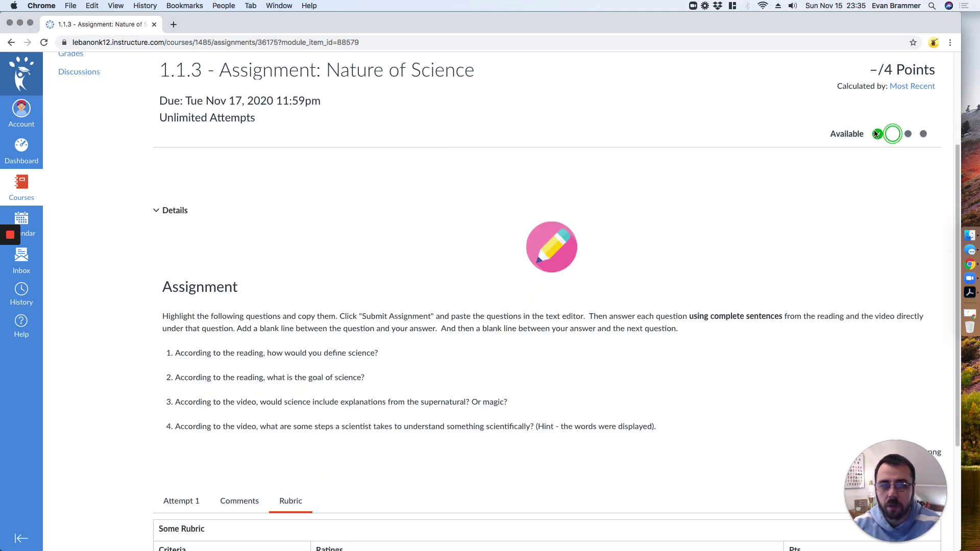
{"action": "scroll", "coordinate": [709, 214], "scroll_direction": "up", "scroll_amount": 3}
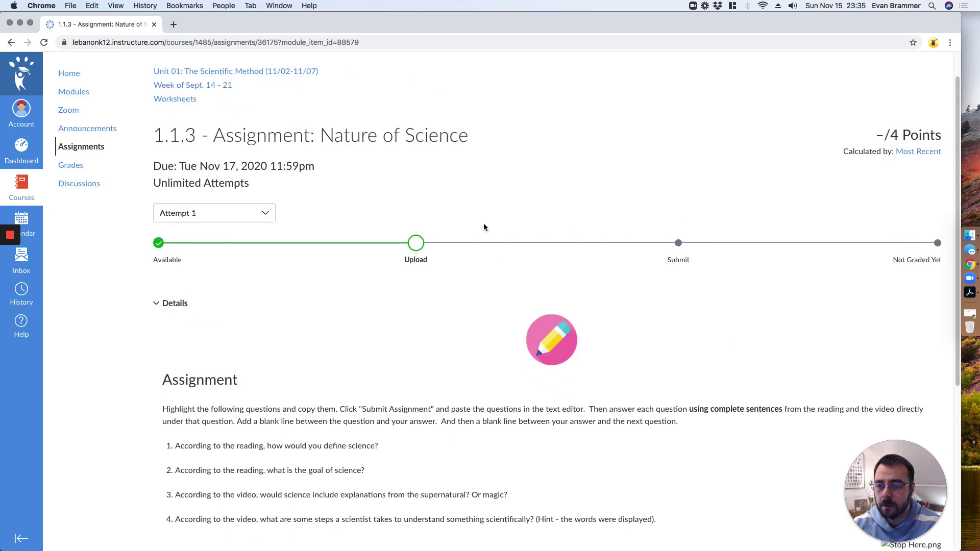
Check the Attempt dropdown, which lists only Attempt 1, and keep Attempt 1 selected
{"action": "left_click", "coordinate": [265, 215]}
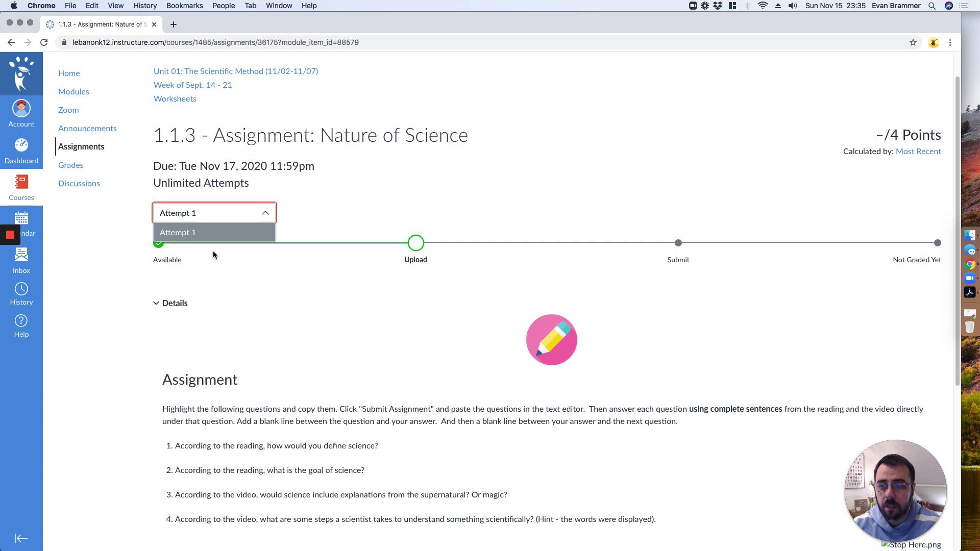
{"action": "left_click", "coordinate": [255, 233]}
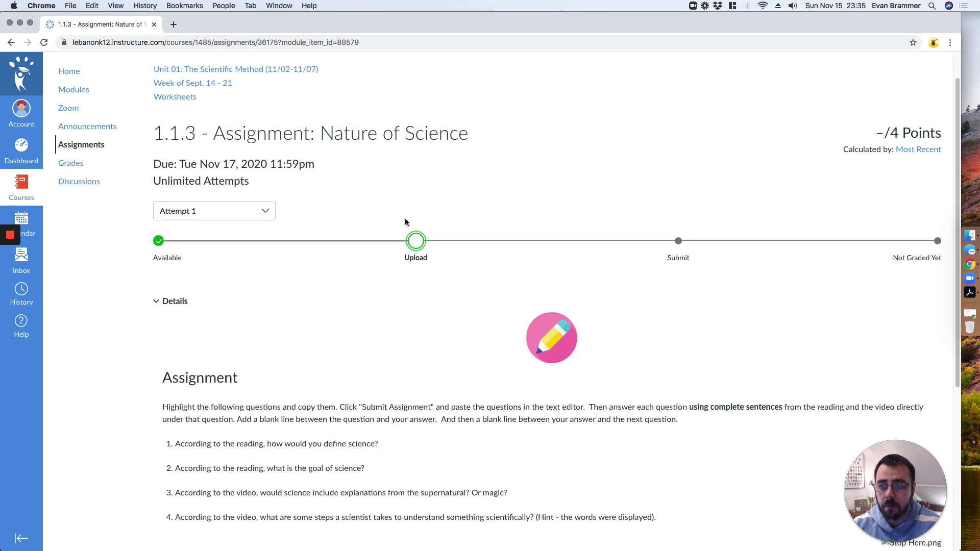
{"action": "scroll", "coordinate": [405, 222], "scroll_direction": "down", "scroll_amount": 5}
{"action": "scroll", "coordinate": [511, 245], "scroll_direction": "up", "scroll_amount": 1}
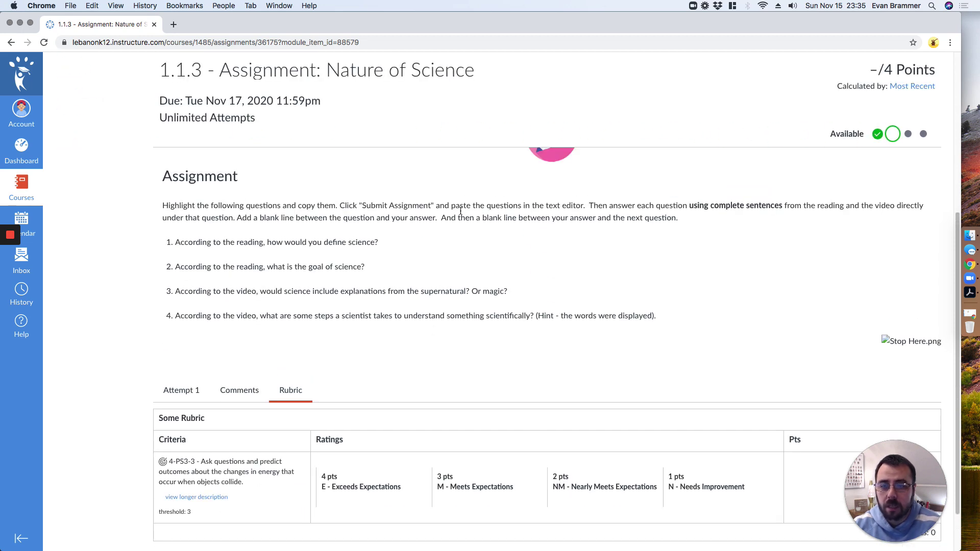
{"action": "scroll", "coordinate": [587, 258], "scroll_direction": "up", "scroll_amount": 2}
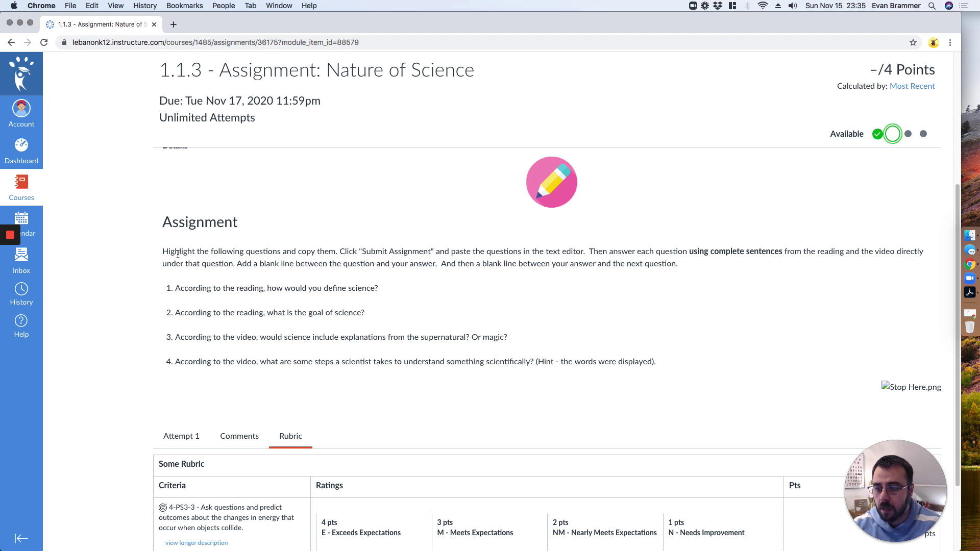
Copy the four assignment questions to the clipboard
{"action": "left_click_drag", "start_coordinate": [172, 288], "coordinate": [685, 373]}
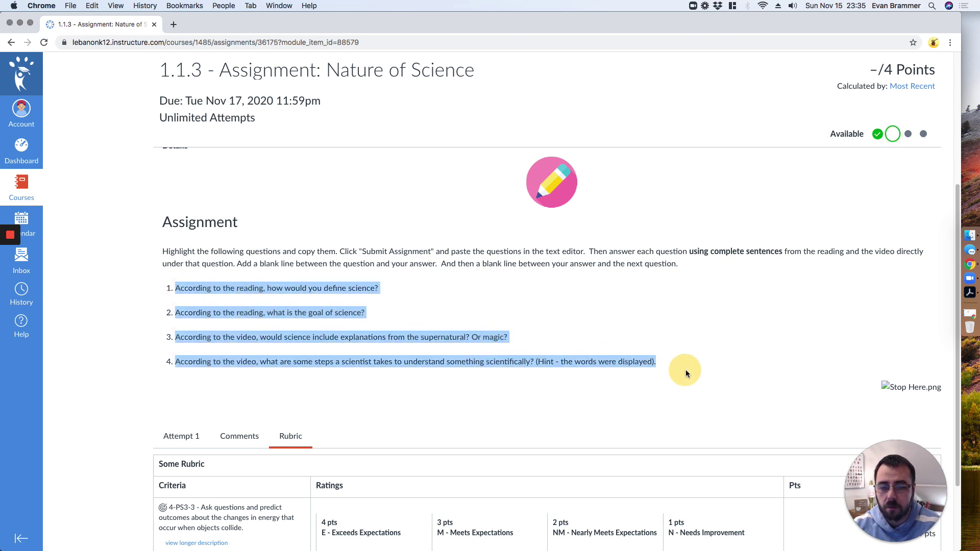
{"action": "right_click", "coordinate": [383, 327]}
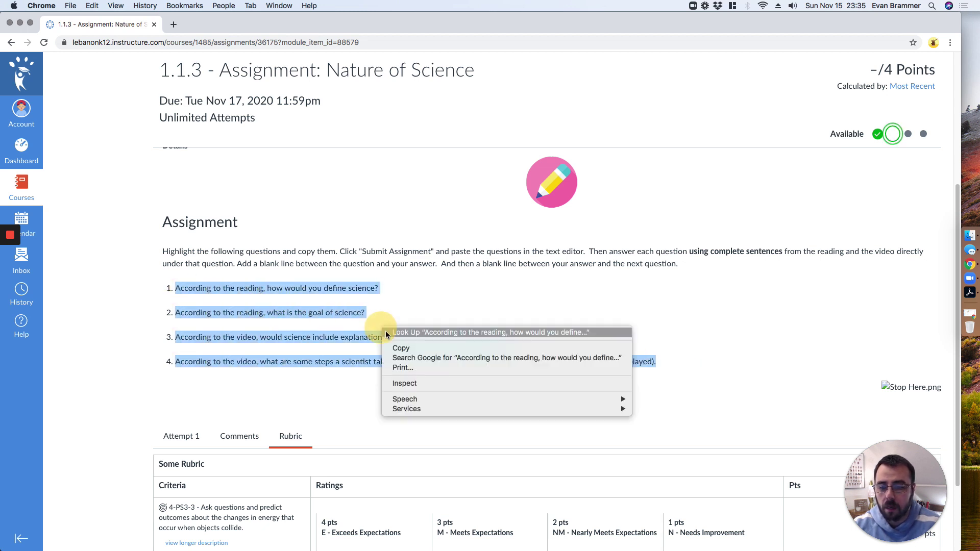
{"action": "left_click", "coordinate": [411, 349]}
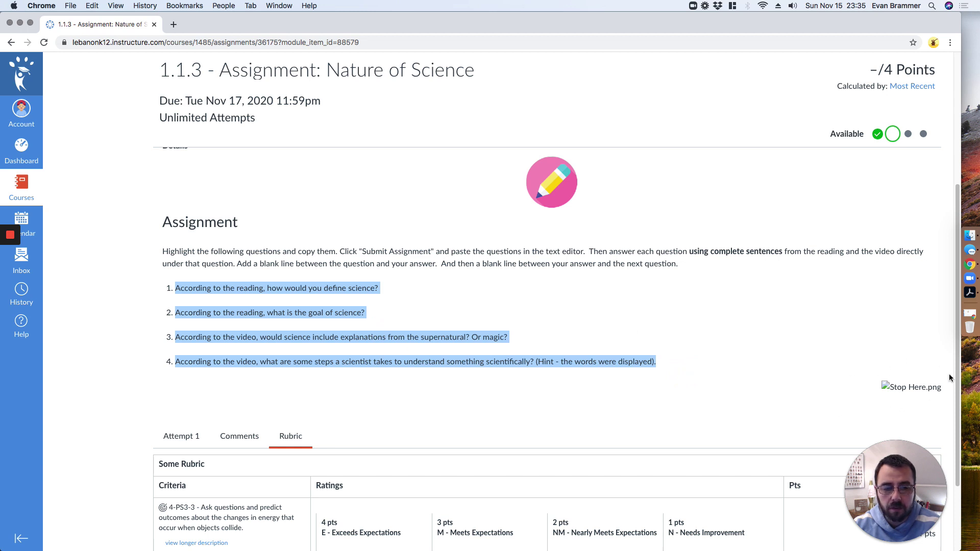
Set the Attempt 1 submission type to Text Entry
{"action": "scroll", "coordinate": [949, 377], "scroll_direction": "down", "scroll_amount": 3}
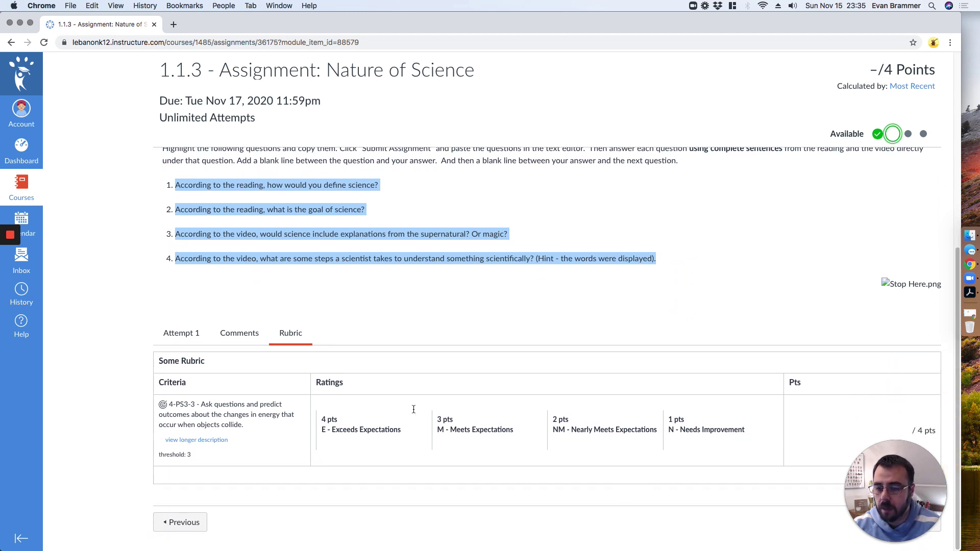
{"action": "left_click", "coordinate": [183, 336]}
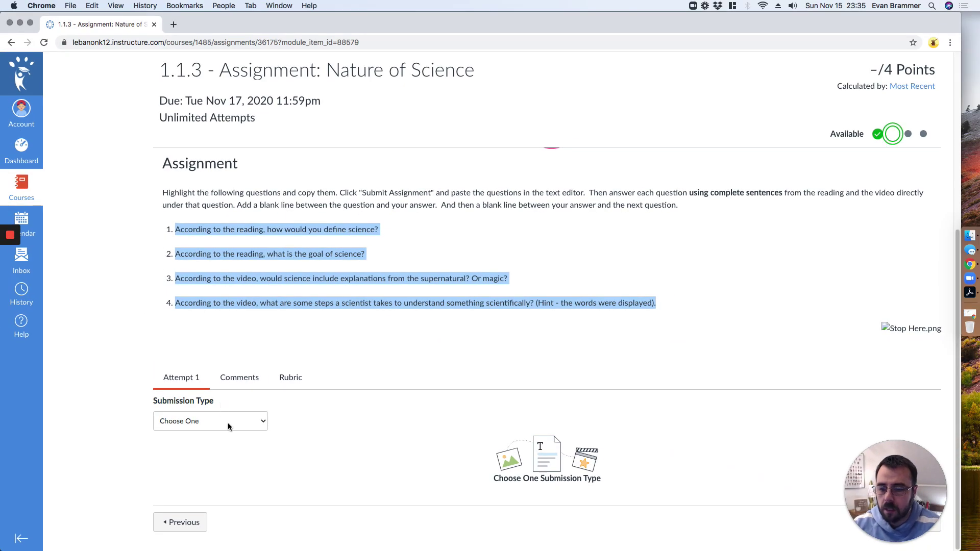
{"action": "left_click", "coordinate": [271, 395]}
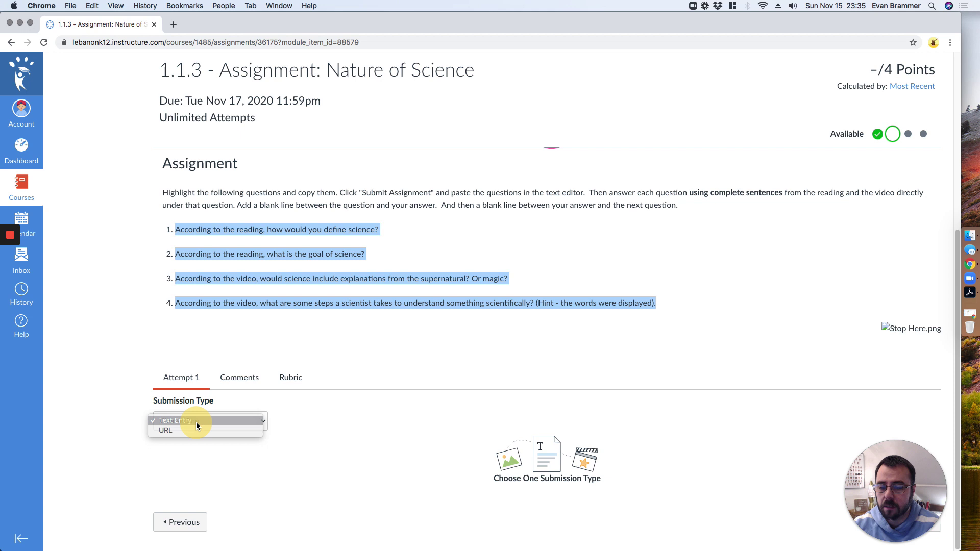
{"action": "left_click", "coordinate": [196, 421]}
{"action": "scroll", "coordinate": [536, 255], "scroll_direction": "down", "scroll_amount": 3}
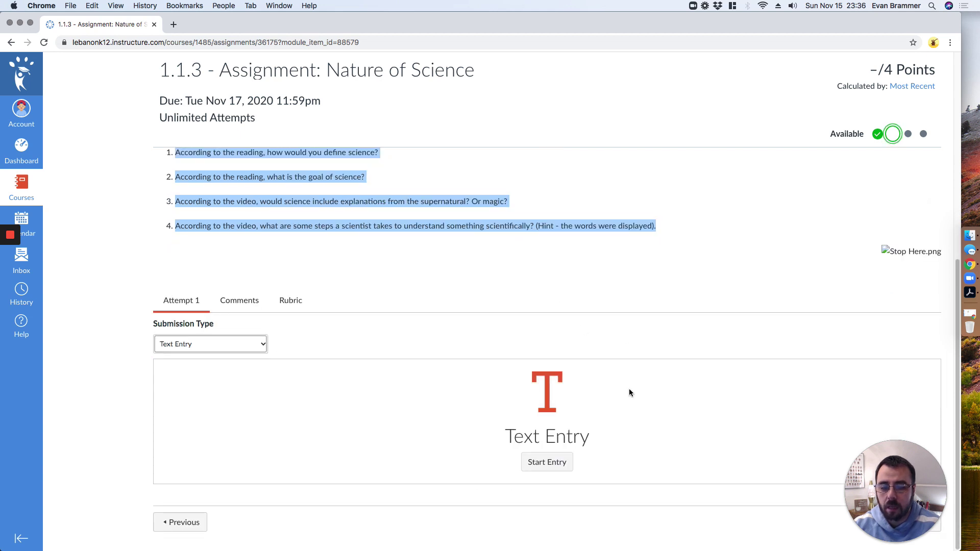
Paste the four copied questions into a new text entry and save it for Attempt 1
{"action": "left_click", "coordinate": [547, 462]}
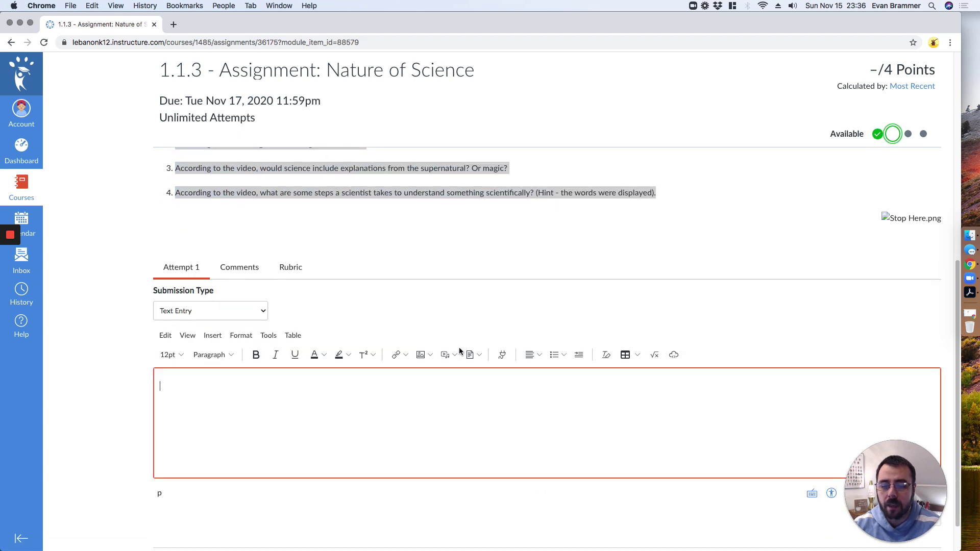
{"action": "scroll", "coordinate": [358, 345], "scroll_direction": "down", "scroll_amount": 1}
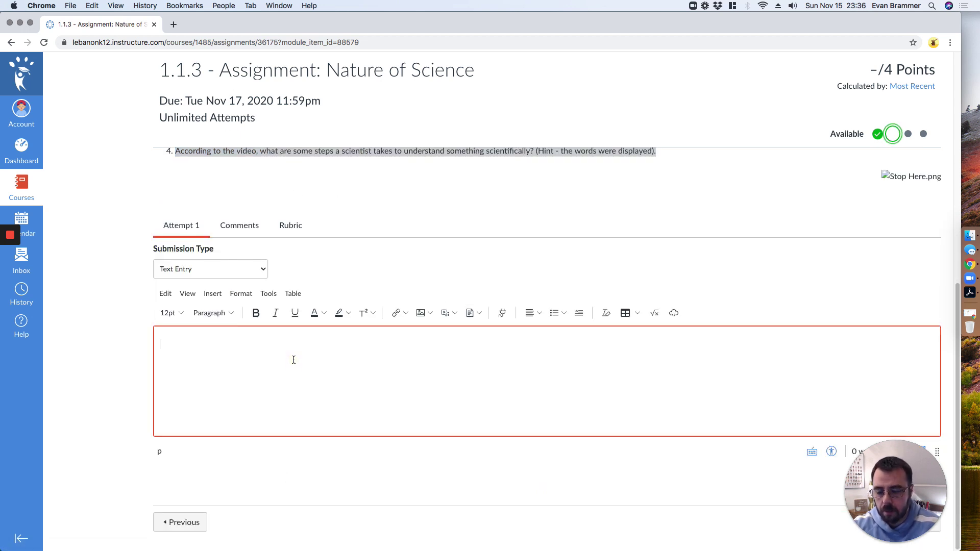
{"action": "key", "text": "super+v"}
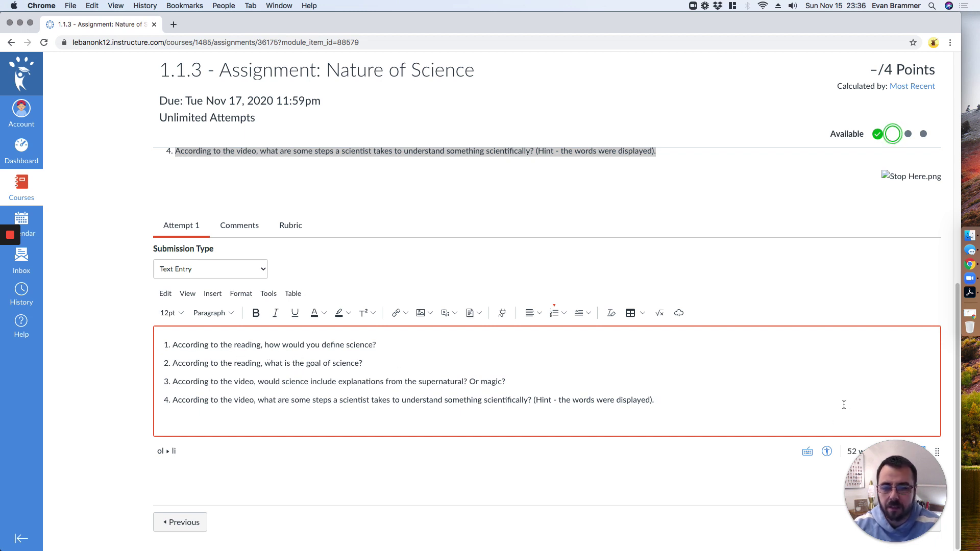
{"action": "left_click", "coordinate": [884, 493]}
{"action": "left_click_drag", "start_coordinate": [884, 493], "coordinate": [734, 493]}
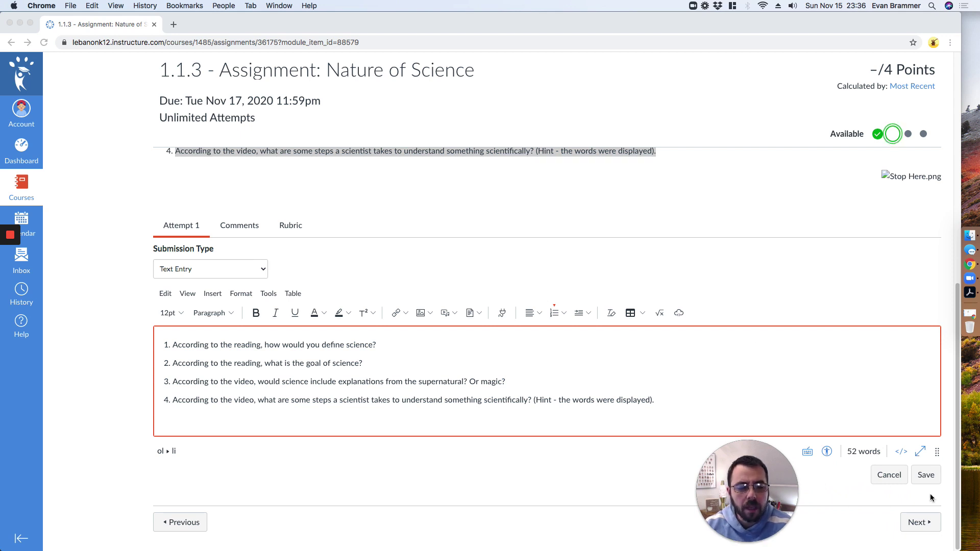
{"action": "left_click", "coordinate": [917, 475]}
{"action": "left_click", "coordinate": [926, 474]}
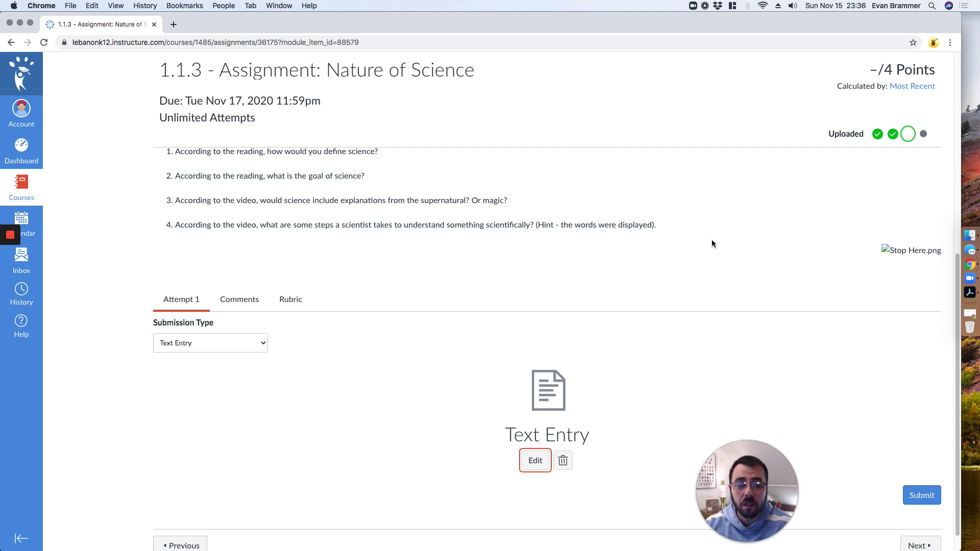
Return to the Nature of Science assignment via Previous and Next, and reopen the saved text entry for editing
{"action": "scroll", "coordinate": [718, 280], "scroll_direction": "down", "scroll_amount": 1}
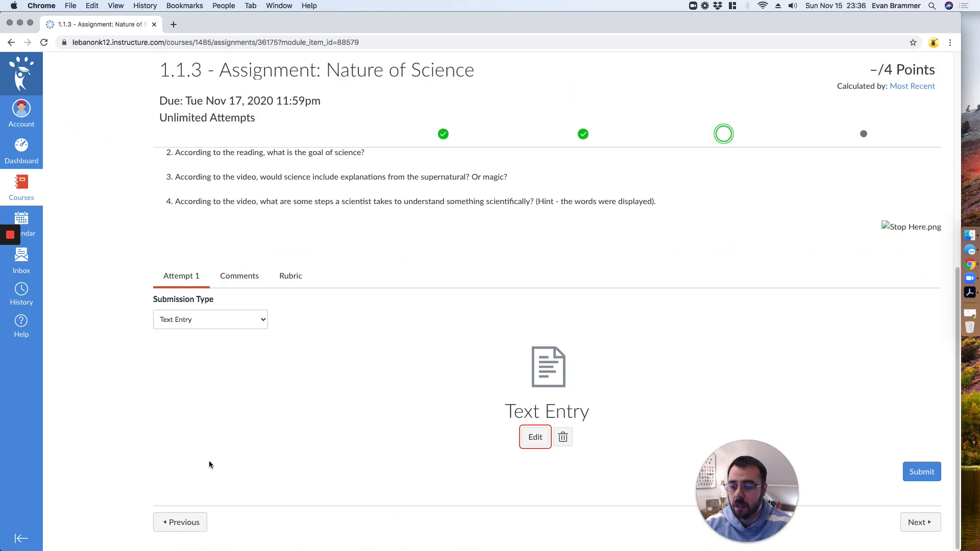
{"action": "left_click", "coordinate": [182, 522]}
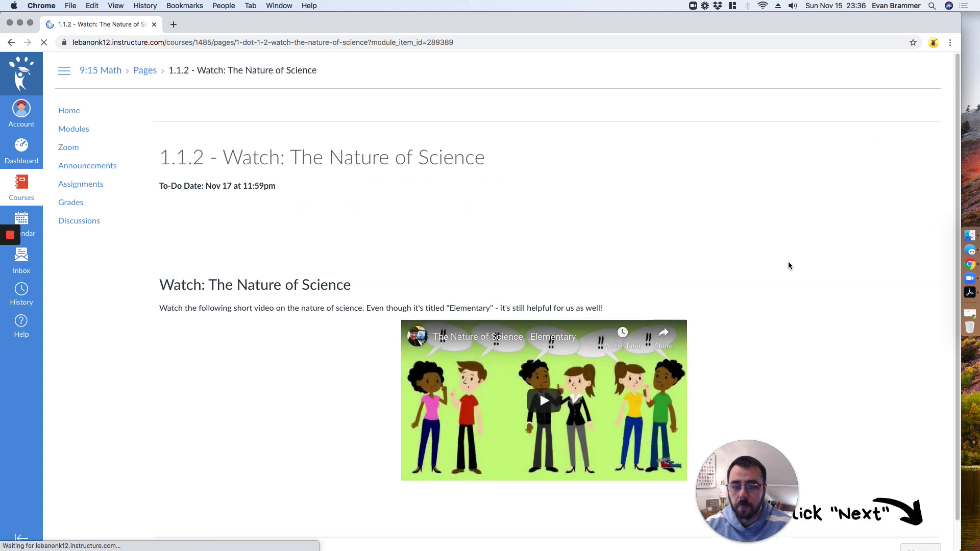
{"action": "scroll", "coordinate": [898, 470], "scroll_direction": "down", "scroll_amount": 1}
{"action": "left_click", "coordinate": [912, 522]}
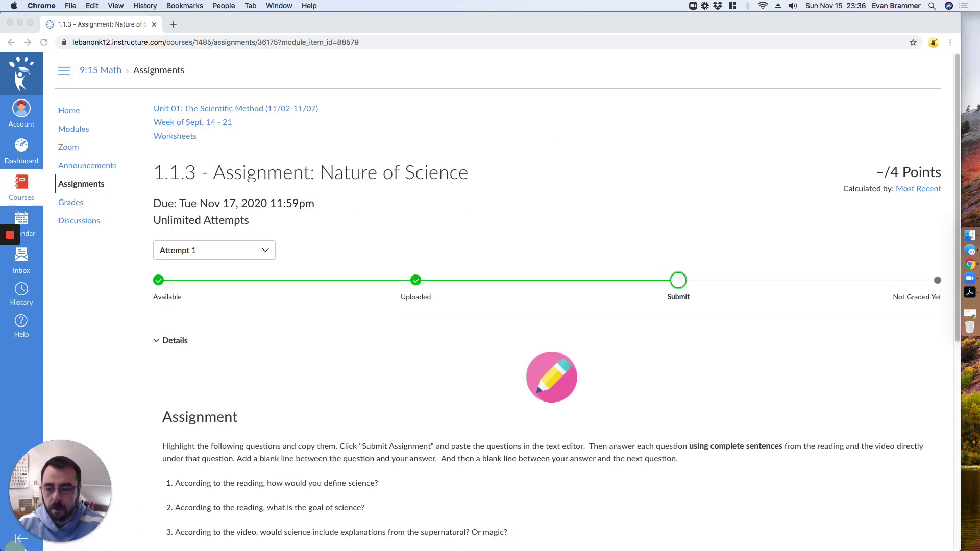
{"action": "left_click", "coordinate": [678, 280]}
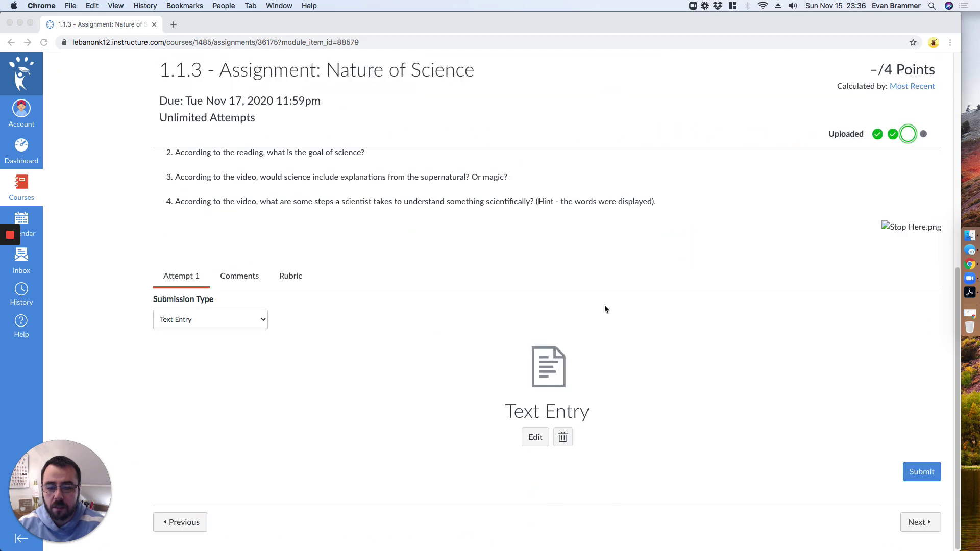
{"action": "left_click", "coordinate": [534, 438]}
Add 'This is the answer' as a new line under question 1 and save the entry
{"action": "scroll", "coordinate": [501, 341], "scroll_direction": "down", "scroll_amount": 3}
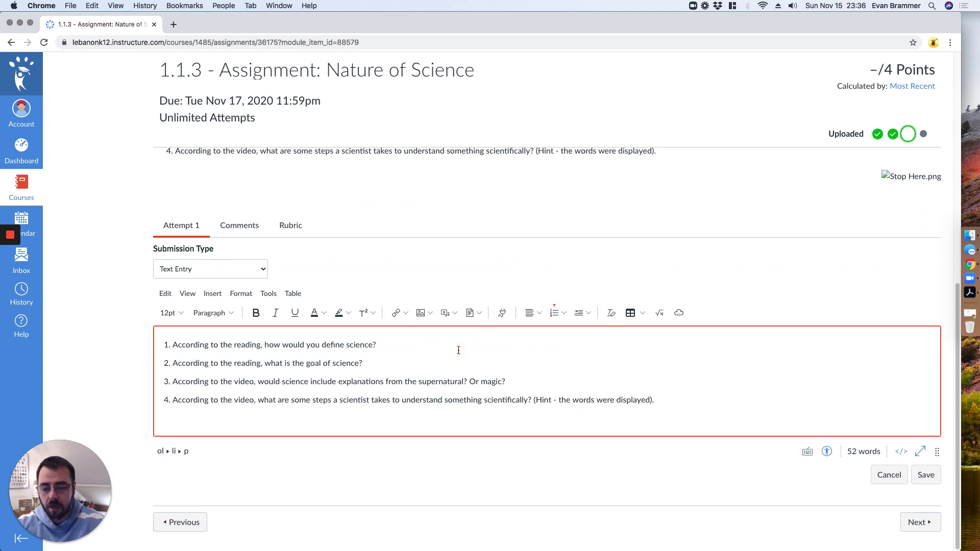
{"action": "key", "text": "Return"}
{"action": "key", "text": "BackSpace"}
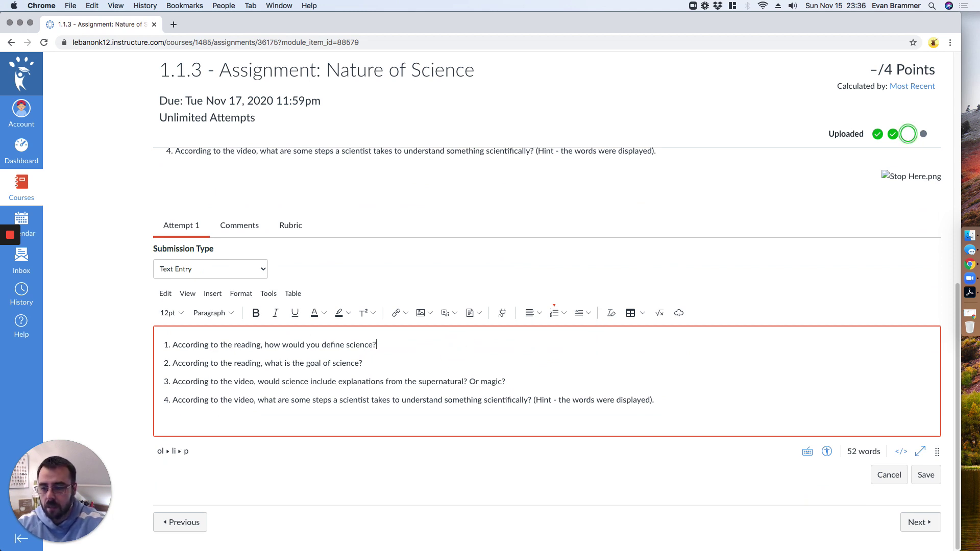
{"action": "key", "text": "Return"}
{"action": "type", "text": "This is the answer"}
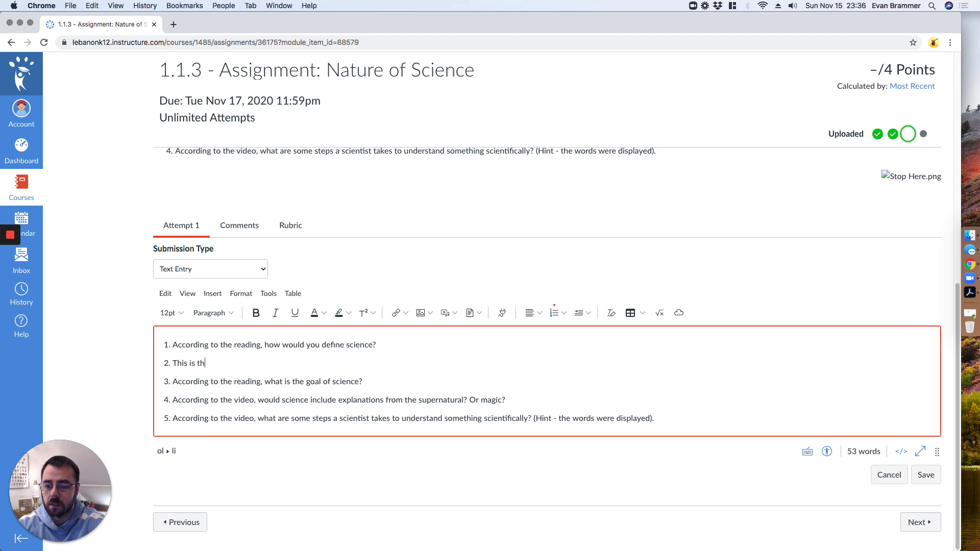
{"action": "left_click", "coordinate": [926, 475]}
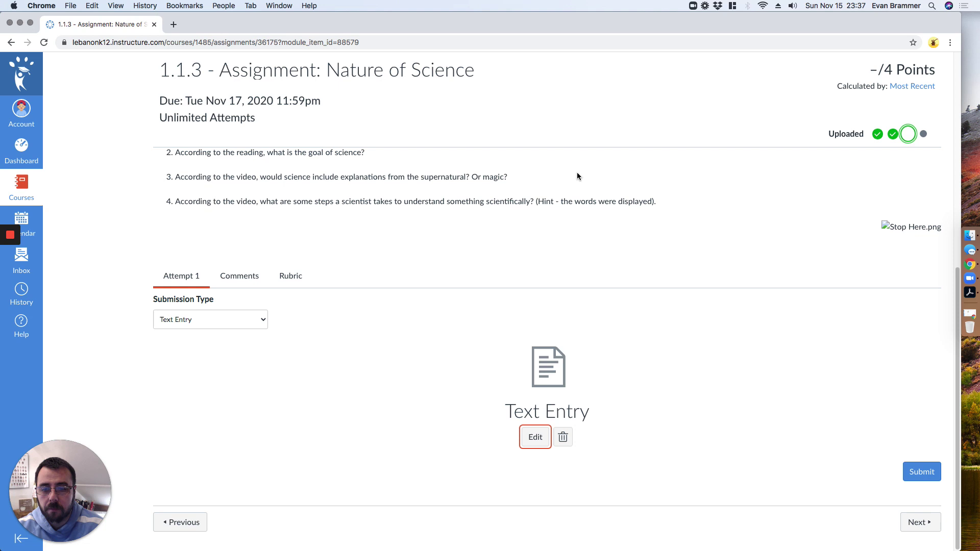
Review the submitted entry by selecting all five lines of the answer
{"action": "scroll", "coordinate": [586, 222], "scroll_direction": "up", "scroll_amount": 5}
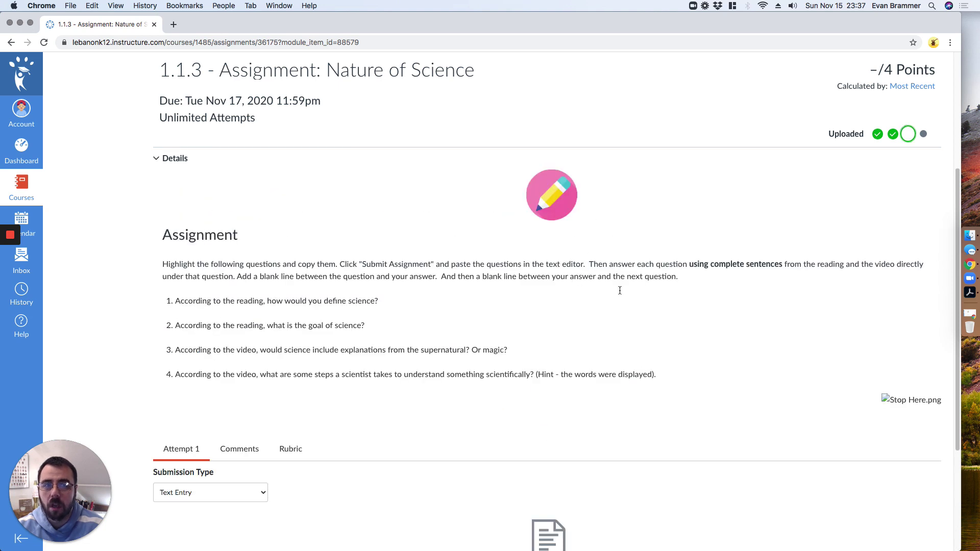
{"action": "scroll", "coordinate": [619, 290], "scroll_direction": "up", "scroll_amount": 5}
{"action": "scroll", "coordinate": [409, 335], "scroll_direction": "down", "scroll_amount": 10}
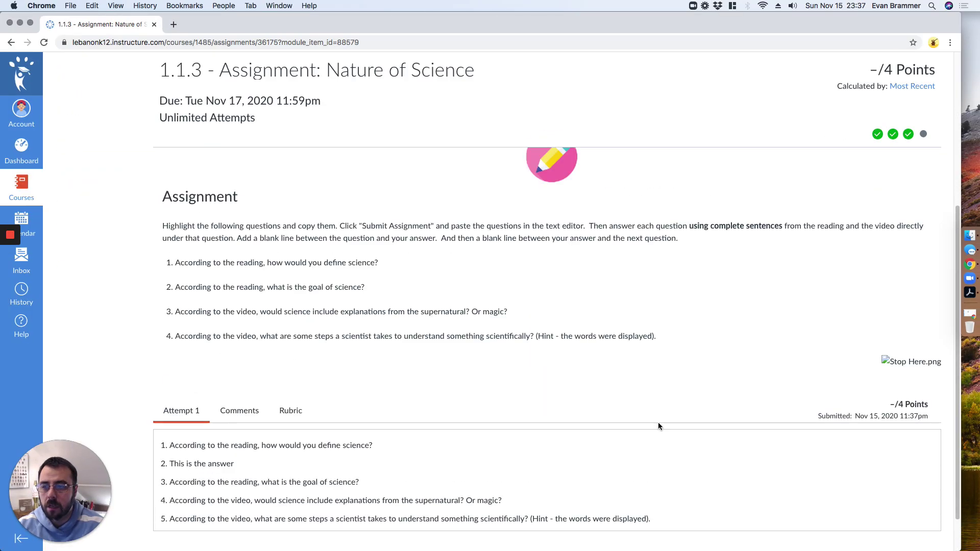
{"action": "scroll", "coordinate": [638, 425], "scroll_direction": "down", "scroll_amount": 2}
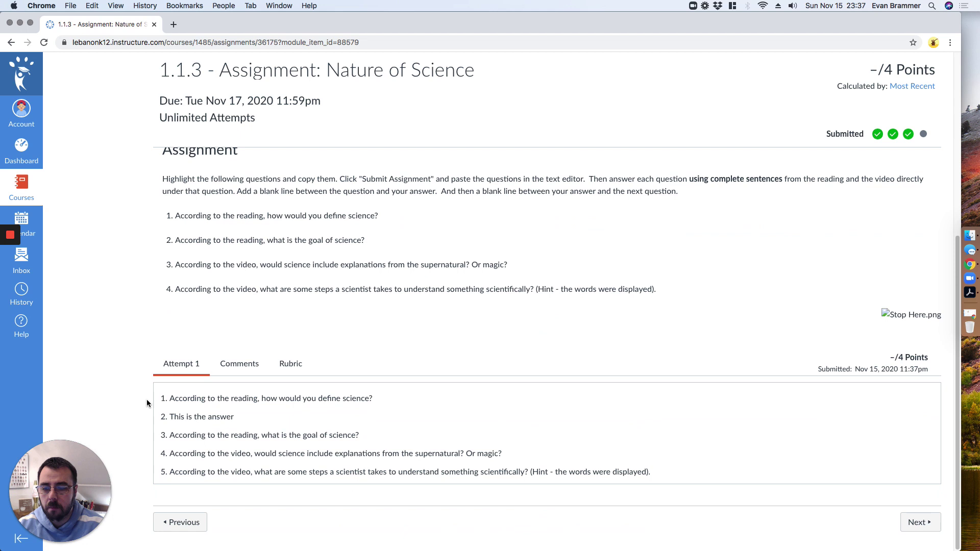
{"action": "left_click_drag", "start_coordinate": [167, 400], "coordinate": [746, 488]}
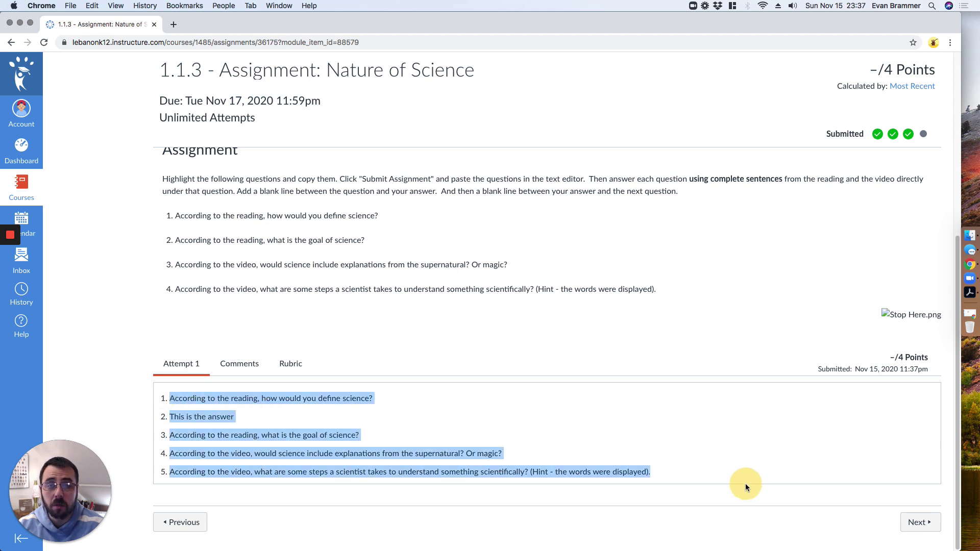
{"action": "scroll", "coordinate": [956, 380], "scroll_direction": "up", "scroll_amount": 1}
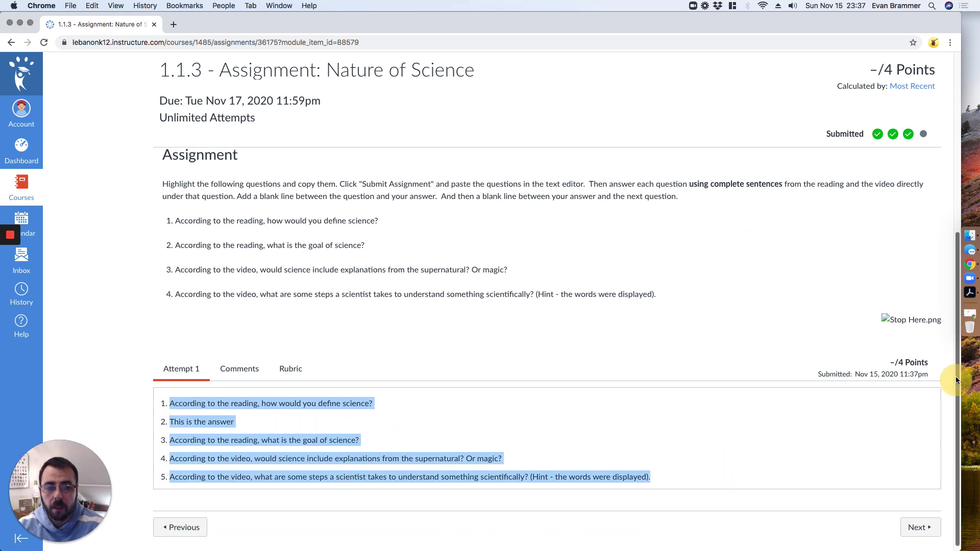
{"action": "left_click_drag", "start_coordinate": [956, 381], "coordinate": [945, 164]}
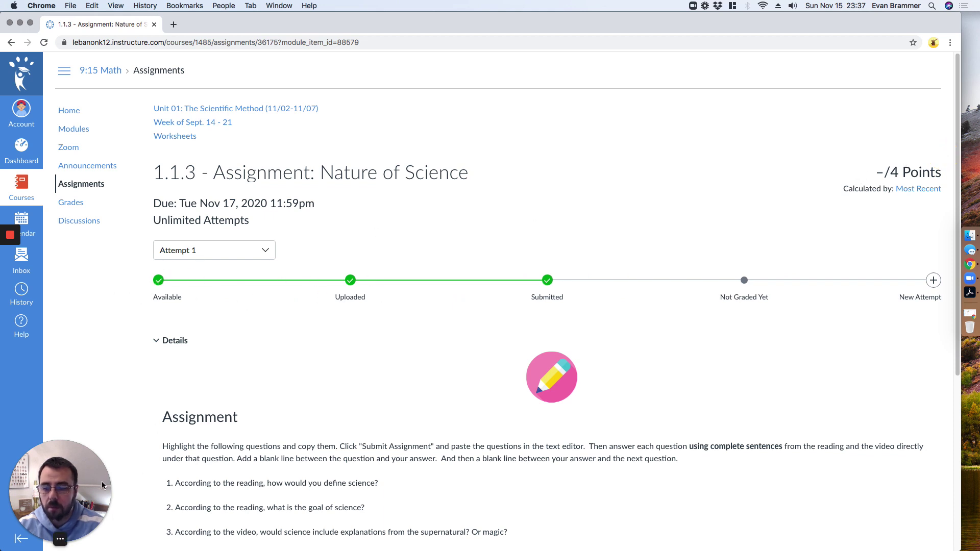
{"action": "left_click_drag", "start_coordinate": [61, 491], "coordinate": [896, 491]}
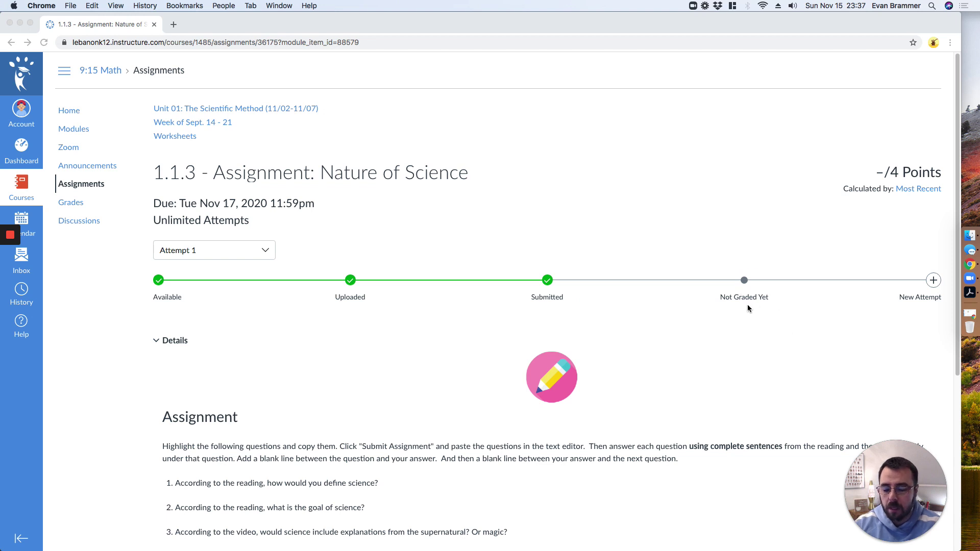
{"action": "left_click", "coordinate": [769, 243]}
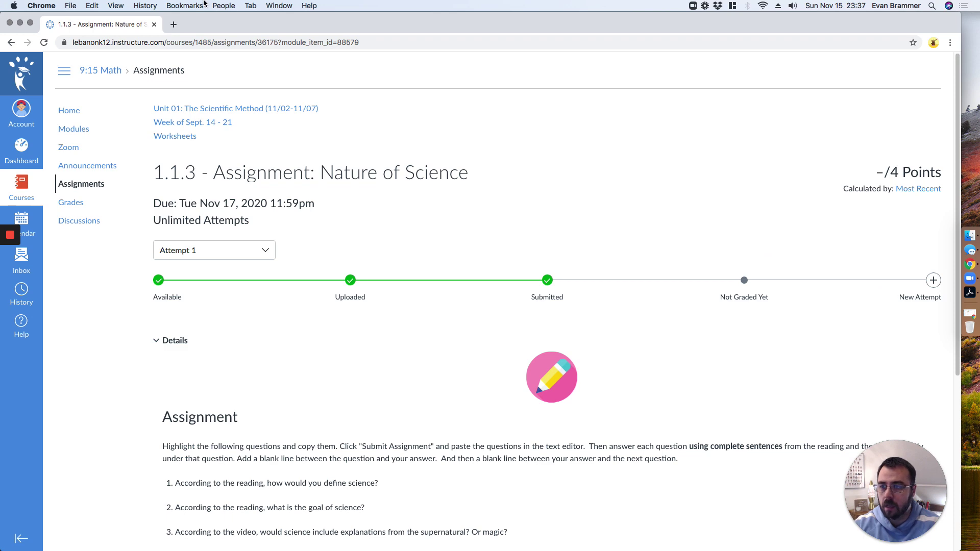
In the teacher window, open SpeedGrader for the 1.1.3 Nature of Science assignment via Modules
{"action": "left_click", "coordinate": [949, 317]}
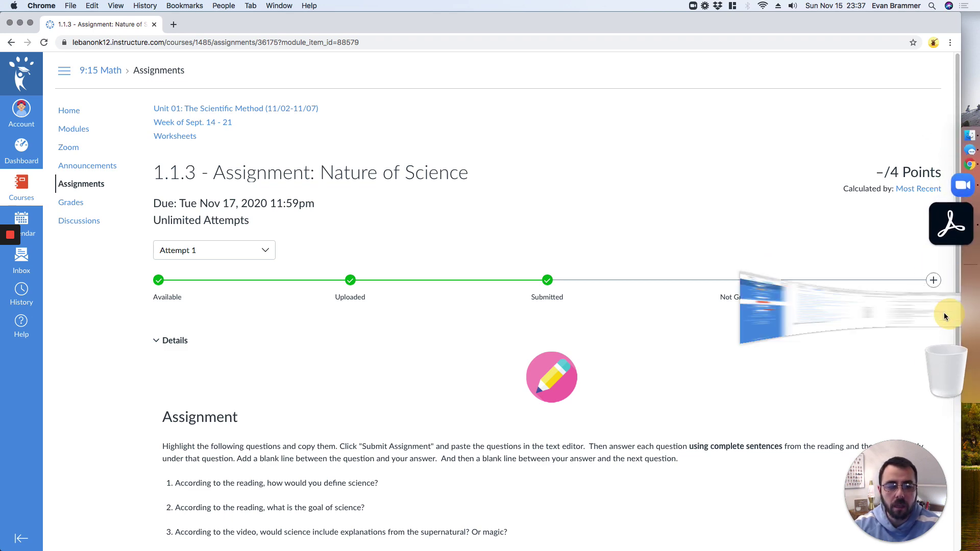
{"action": "left_click", "coordinate": [70, 127]}
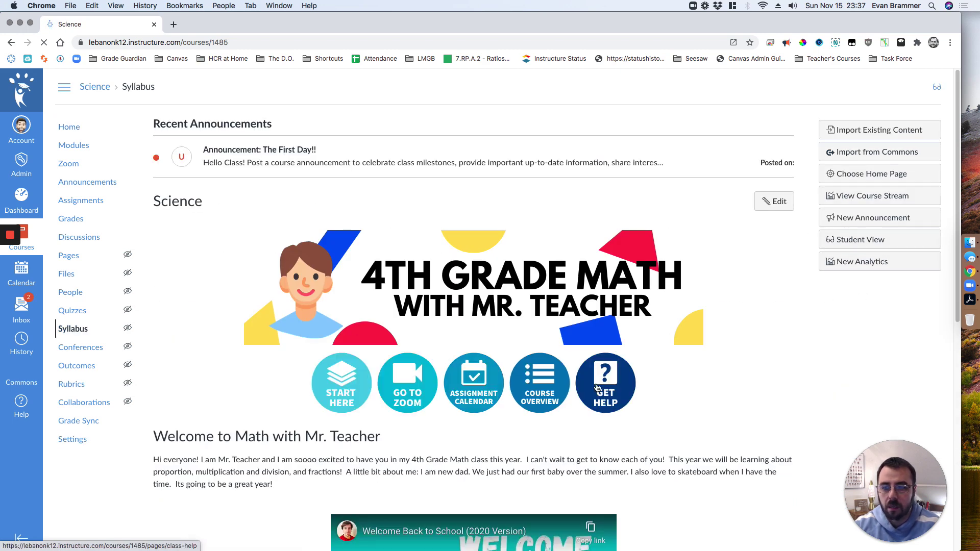
{"action": "scroll", "coordinate": [196, 224], "scroll_direction": "down", "scroll_amount": 4}
{"action": "scroll", "coordinate": [76, 151], "scroll_direction": "up", "scroll_amount": 2}
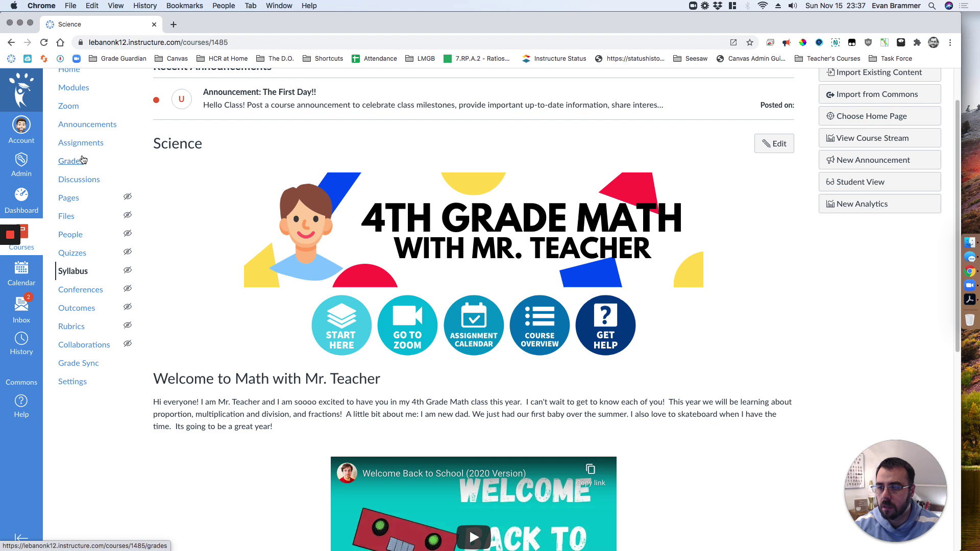
{"action": "scroll", "coordinate": [71, 153], "scroll_direction": "up", "scroll_amount": 3}
{"action": "left_click", "coordinate": [71, 148]}
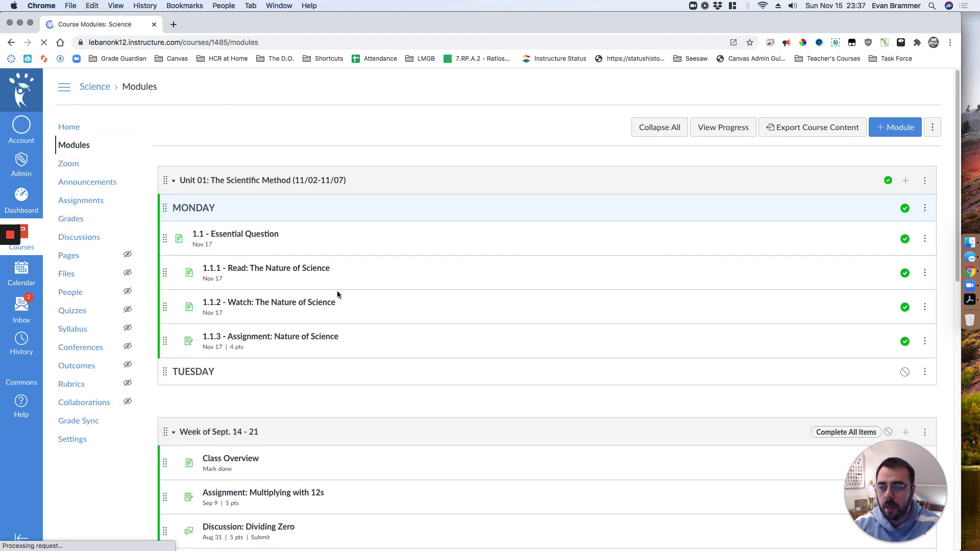
{"action": "left_click", "coordinate": [265, 338]}
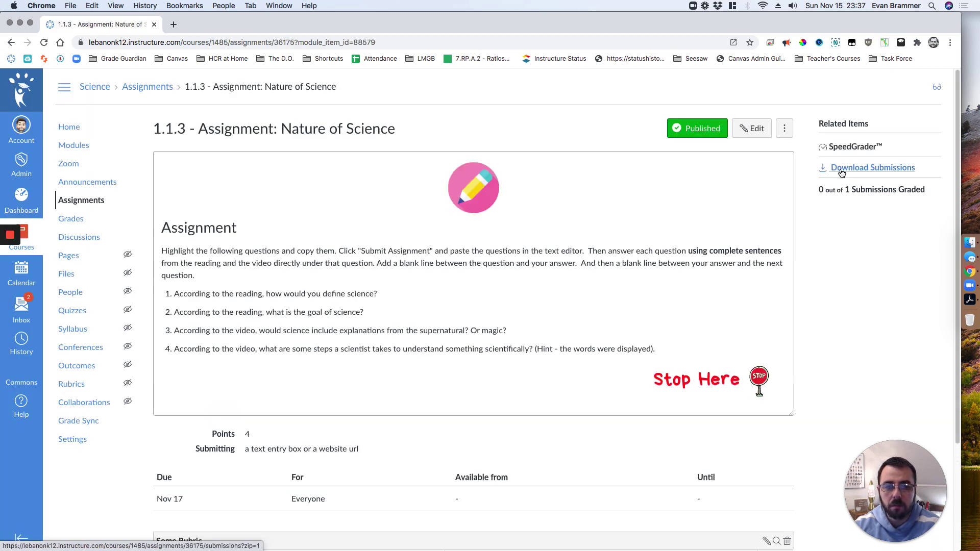
{"action": "left_click", "coordinate": [844, 147]}
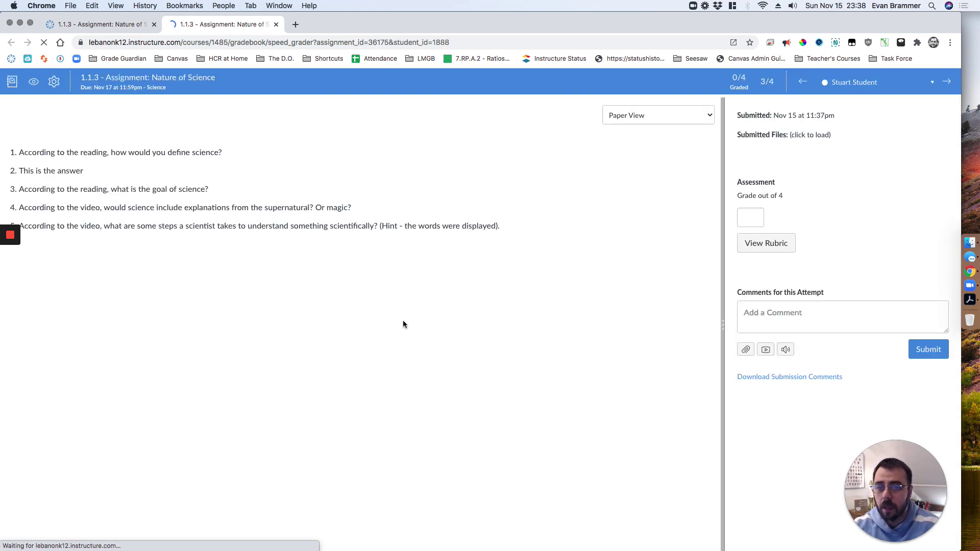
Save a 3 pts Meets Expectations rubric rating in SpeedGrader, then return to the student's window
{"action": "left_click", "coordinate": [761, 242]}
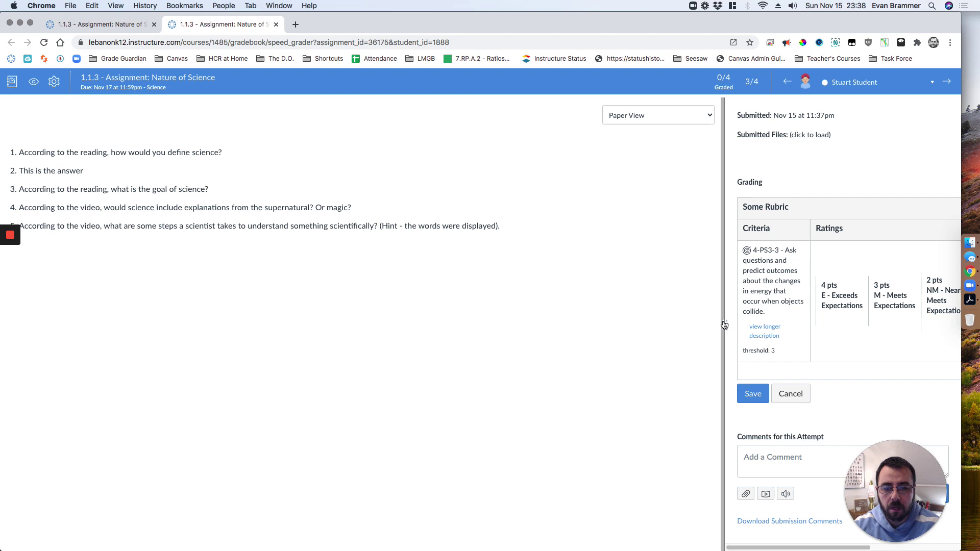
{"action": "left_click_drag", "start_coordinate": [724, 325], "coordinate": [542, 326]}
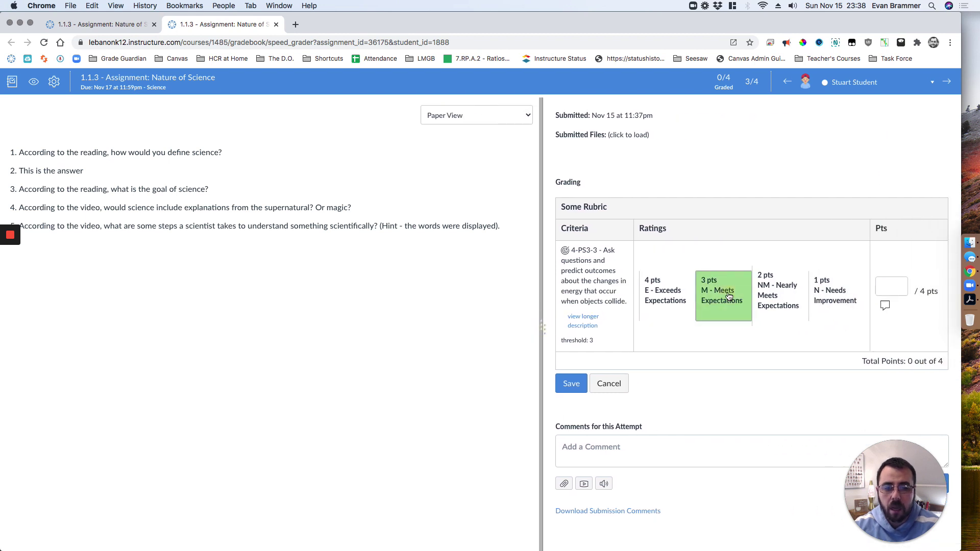
{"action": "left_click", "coordinate": [729, 296]}
{"action": "left_click", "coordinate": [570, 384]}
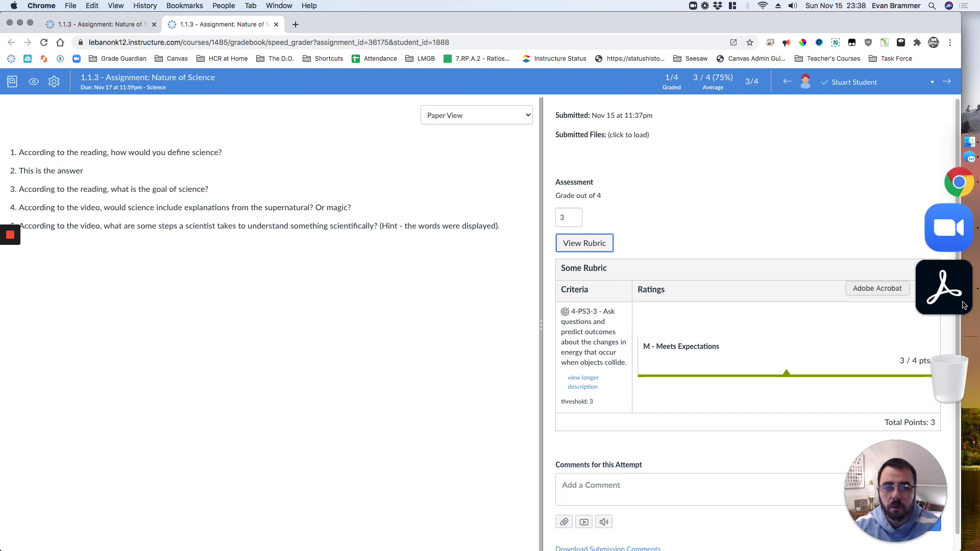
{"action": "key", "text": "super+grave"}
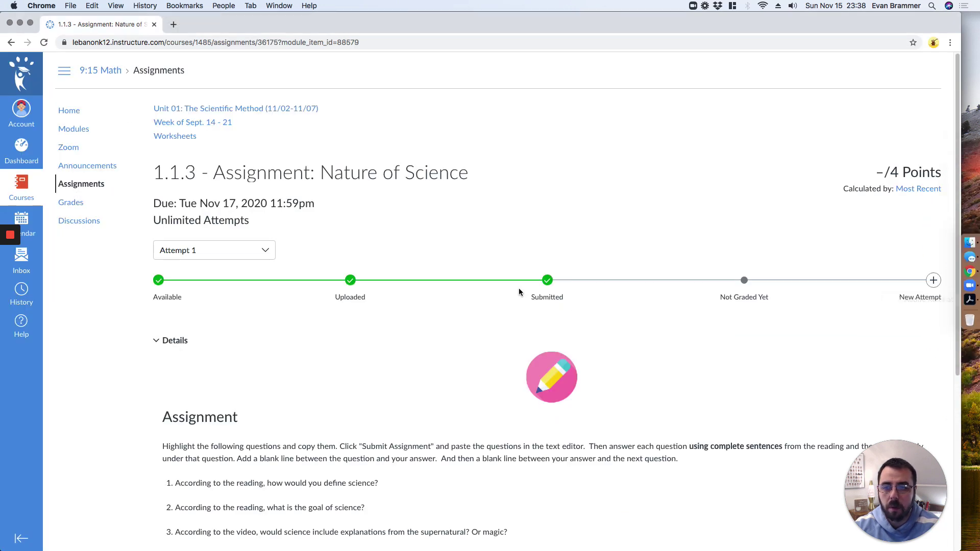
Reload the Nature of Science page and confirm attempt 1's rubric shows 3/4, Meets Expectations
{"action": "left_click", "coordinate": [44, 42]}
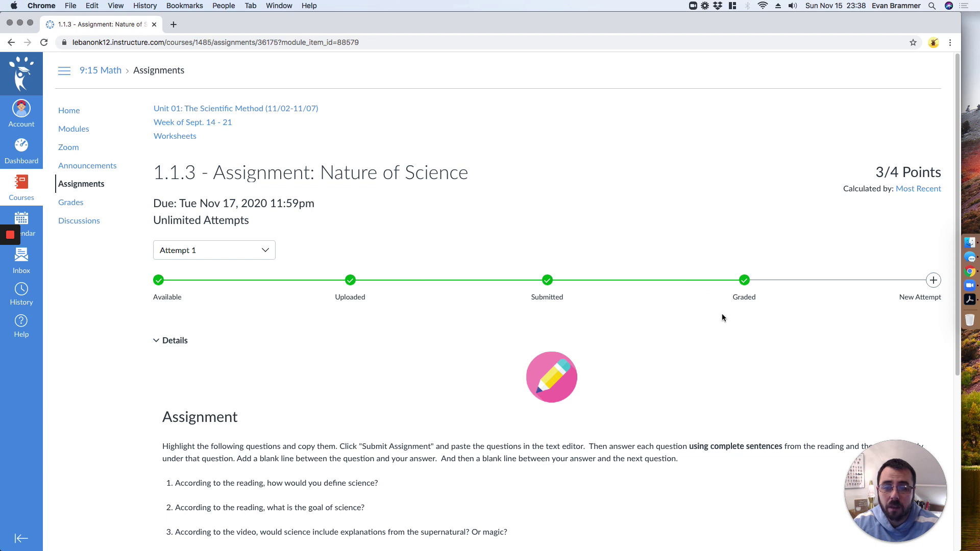
{"action": "left_click_drag", "start_coordinate": [877, 168], "coordinate": [957, 357]}
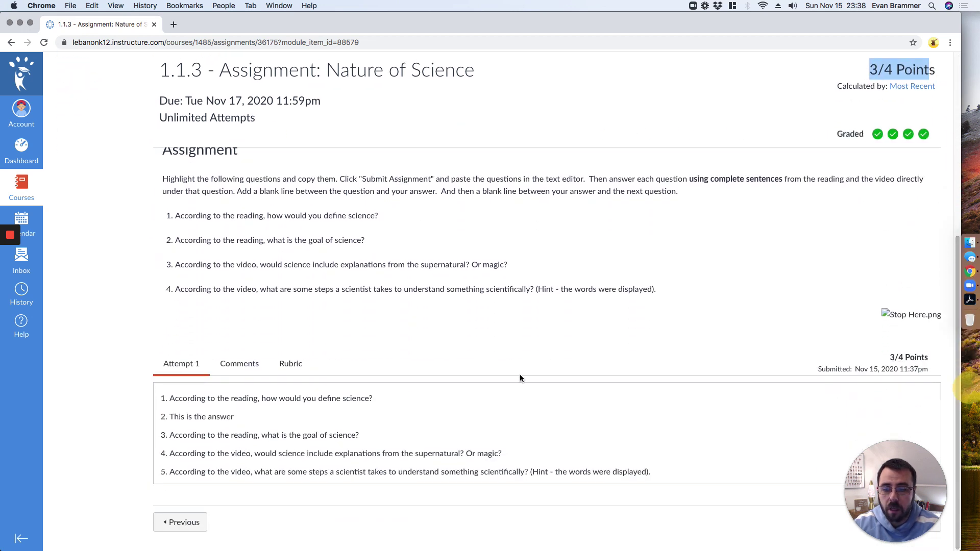
{"action": "left_click", "coordinate": [293, 363]}
{"action": "scroll", "coordinate": [474, 344], "scroll_direction": "down", "scroll_amount": 5}
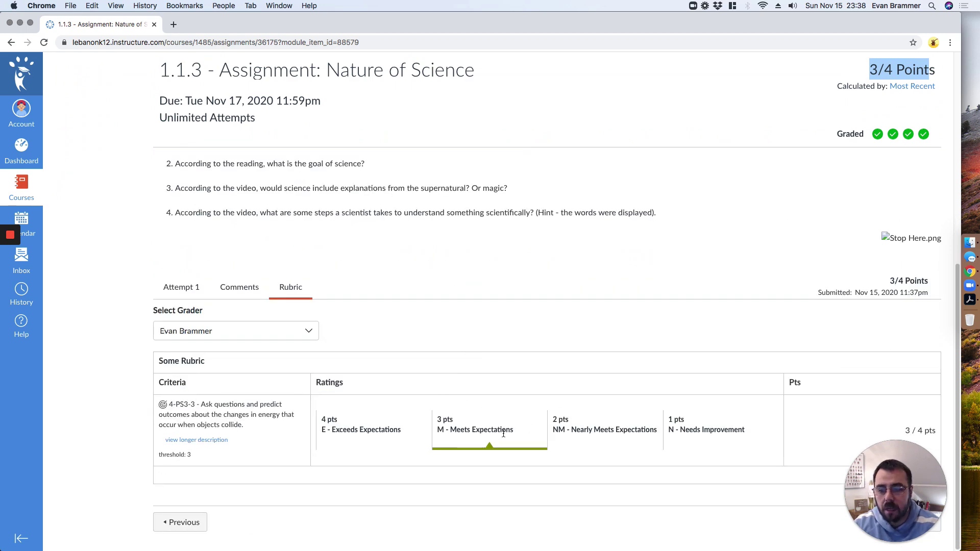
{"action": "scroll", "coordinate": [587, 469], "scroll_direction": "up", "scroll_amount": 10}
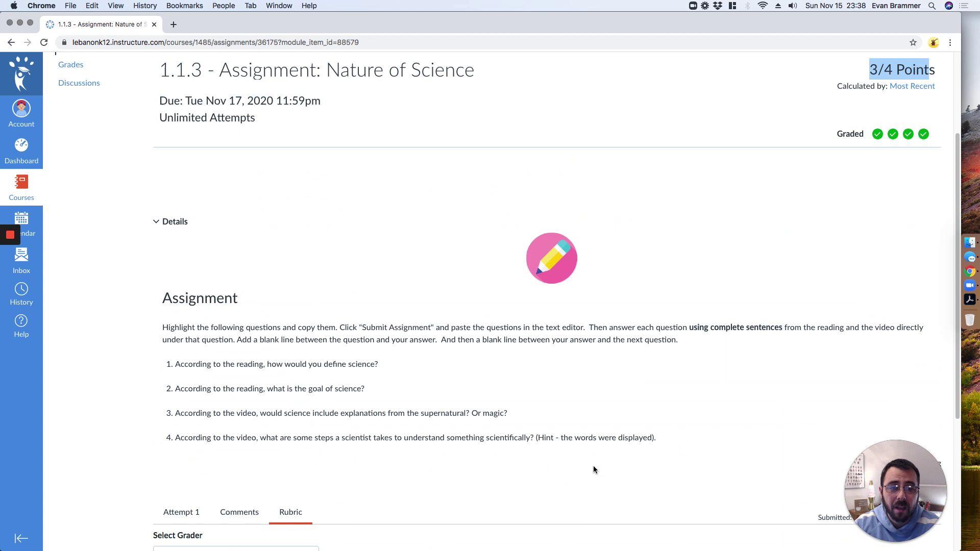
{"action": "left_click", "coordinate": [241, 219]}
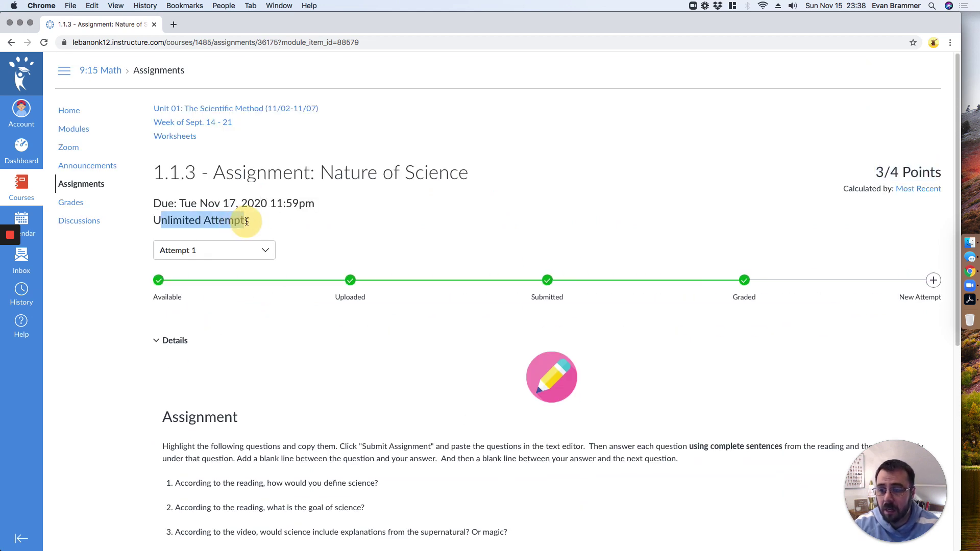
Start a new attempt and select Attempt 2 from the attempts list
{"action": "left_click", "coordinate": [478, 213]}
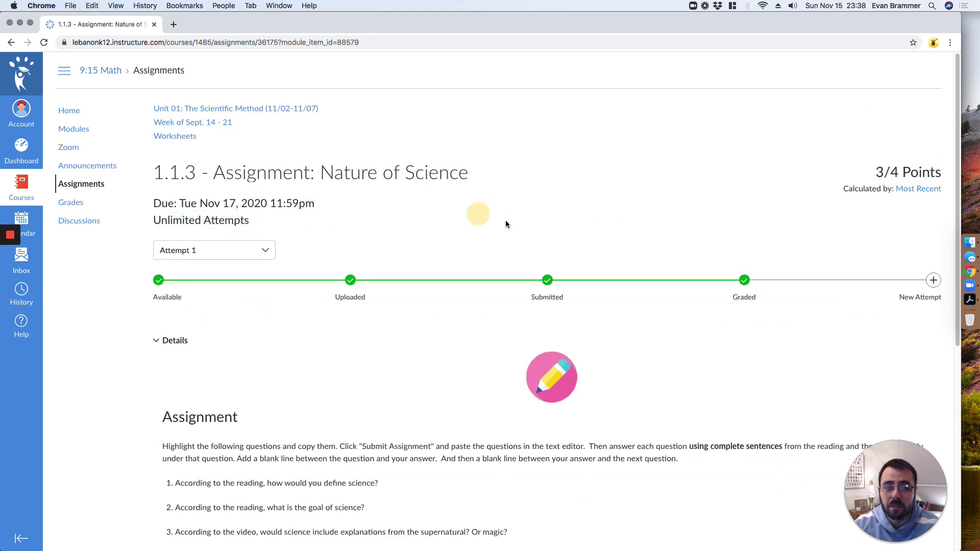
{"action": "left_click", "coordinate": [933, 281]}
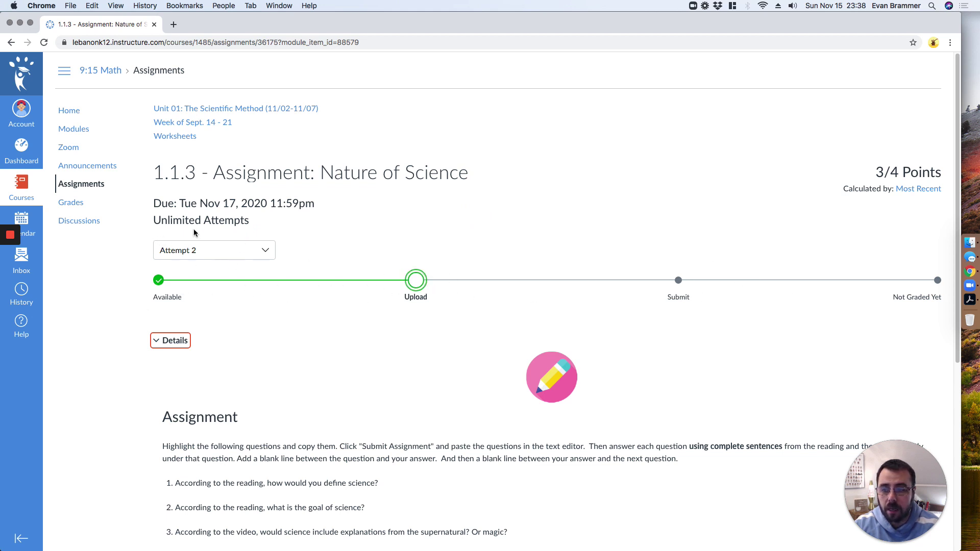
{"action": "left_click", "coordinate": [269, 256]}
{"action": "left_click", "coordinate": [335, 221]}
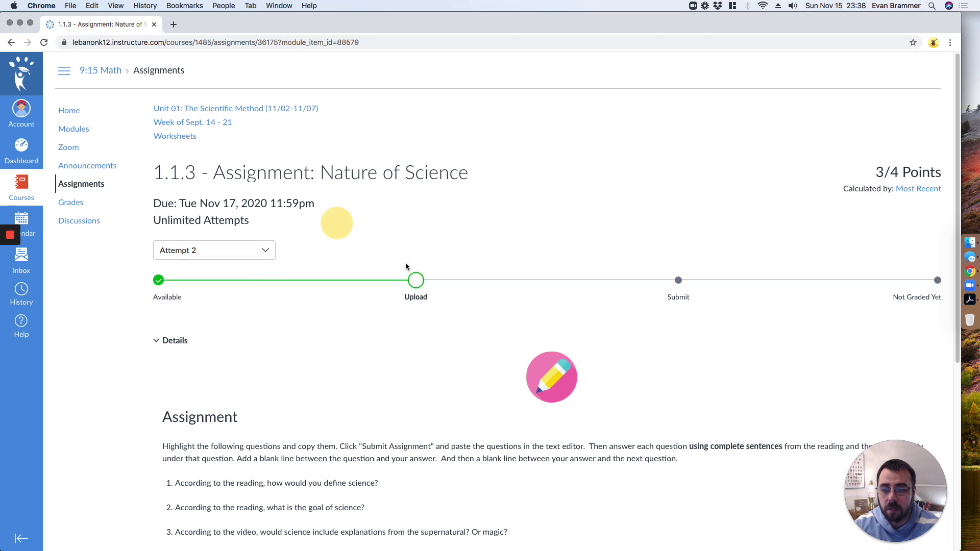
Choose Text Entry as Attempt 2's submission type and start a blank entry
{"action": "scroll", "coordinate": [549, 199], "scroll_direction": "down", "scroll_amount": 5}
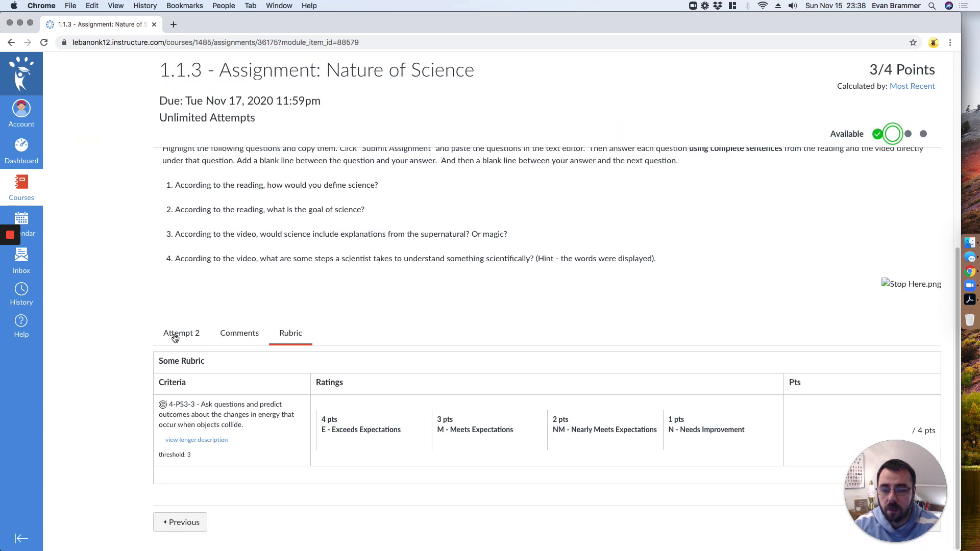
{"action": "left_click", "coordinate": [191, 336]}
{"action": "left_click", "coordinate": [227, 417]}
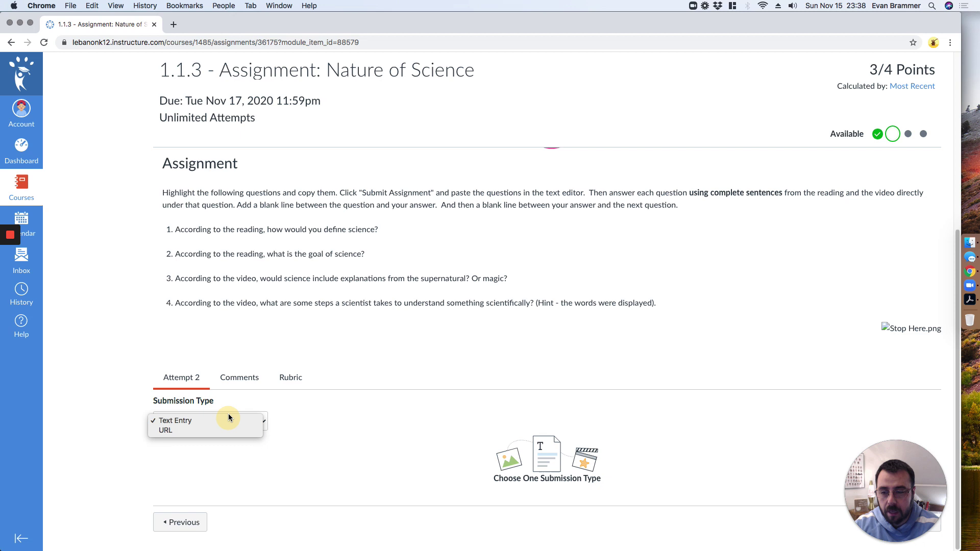
{"action": "left_click", "coordinate": [216, 421]}
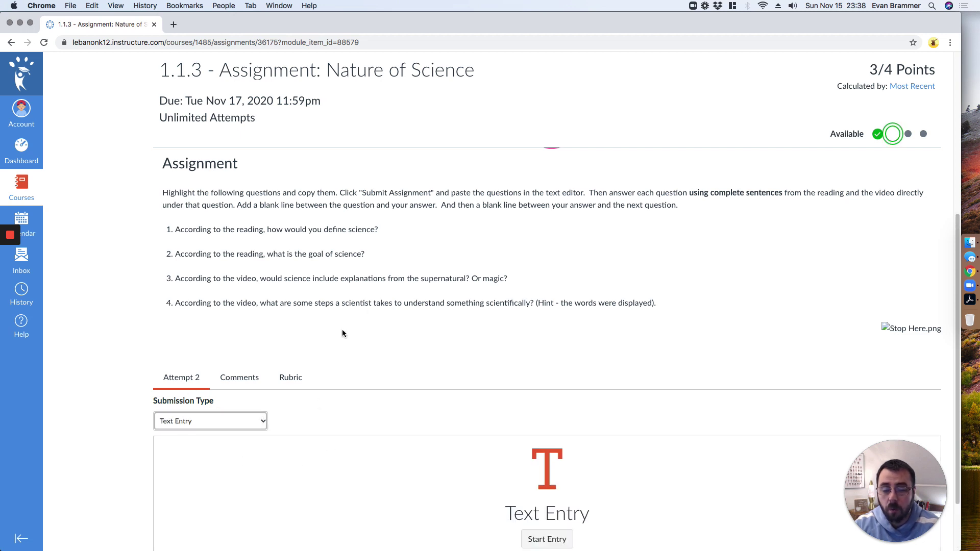
{"action": "scroll", "coordinate": [523, 368], "scroll_direction": "down", "scroll_amount": 3}
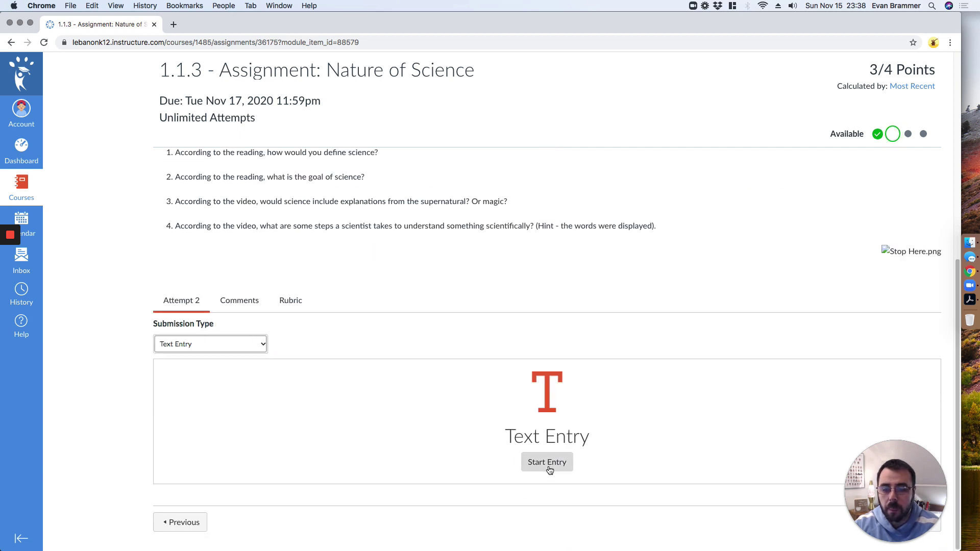
{"action": "left_click", "coordinate": [547, 463]}
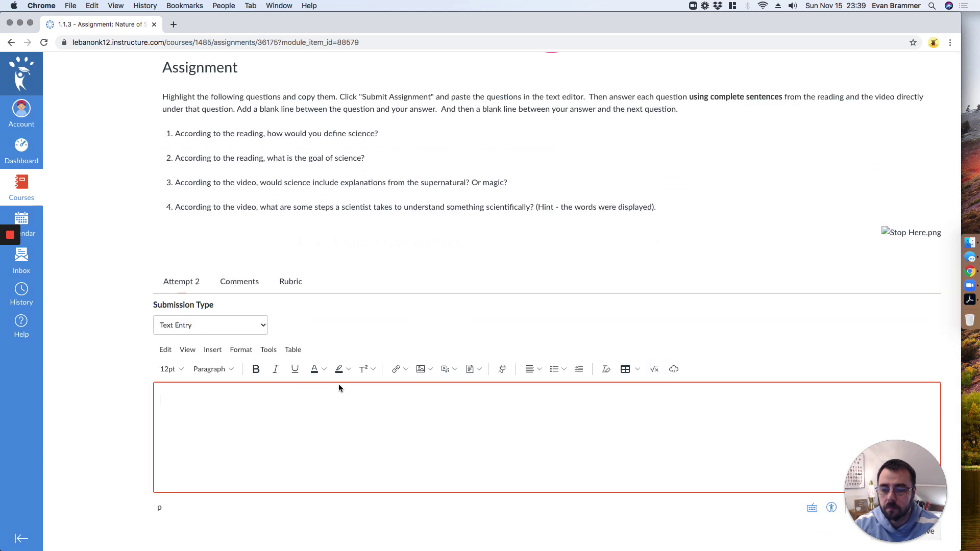
Restore the auto-saved draft into the editor and save it
{"action": "left_click", "coordinate": [658, 367]}
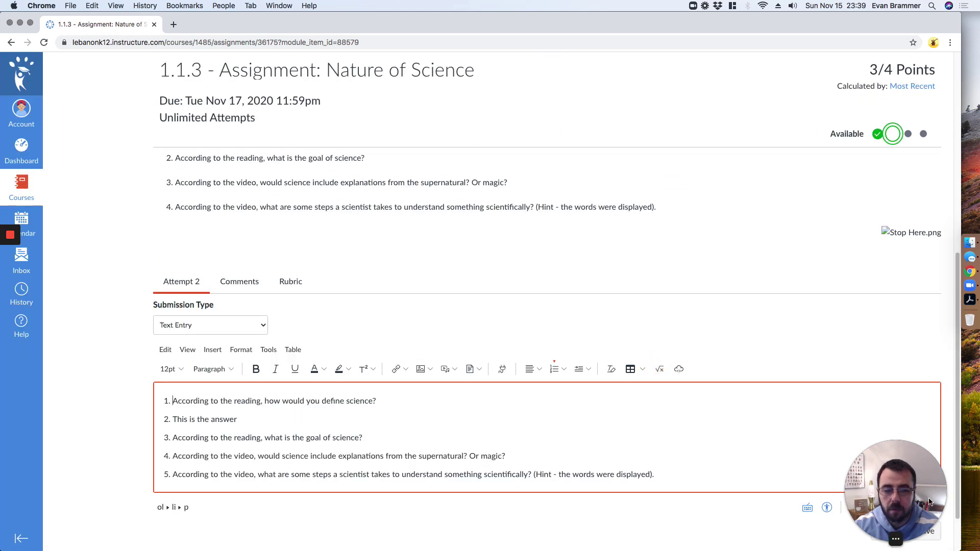
{"action": "left_click_drag", "start_coordinate": [896, 490], "coordinate": [641, 490]}
{"action": "left_click", "coordinate": [925, 531]}
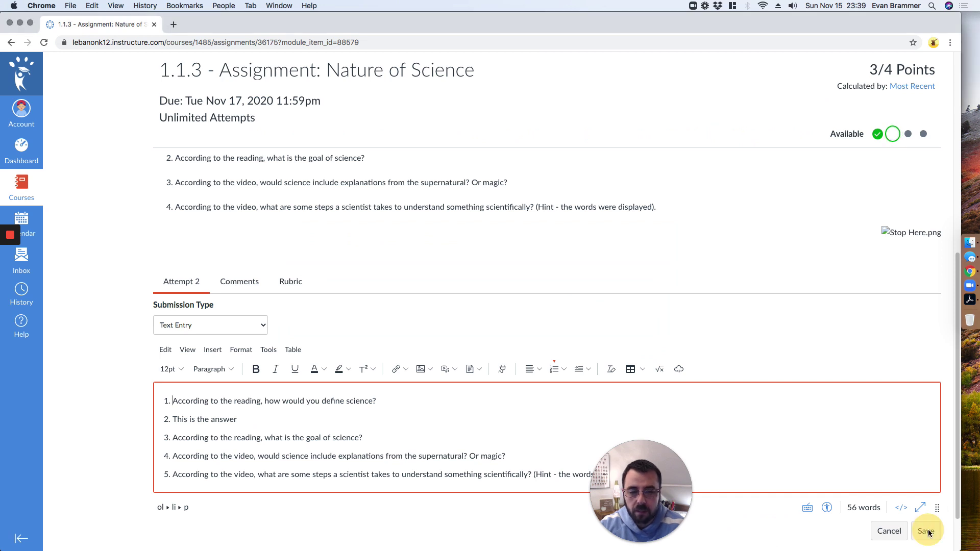
{"action": "left_click_drag", "start_coordinate": [663, 516], "coordinate": [263, 516]}
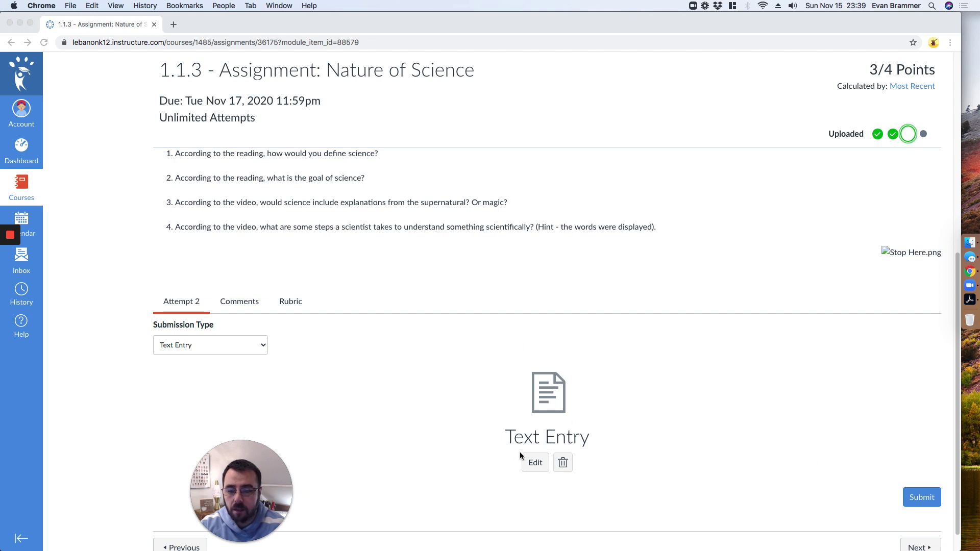
Delete that entry, start a fresh one, paste the four assignment questions, and save
{"action": "left_click", "coordinate": [563, 466]}
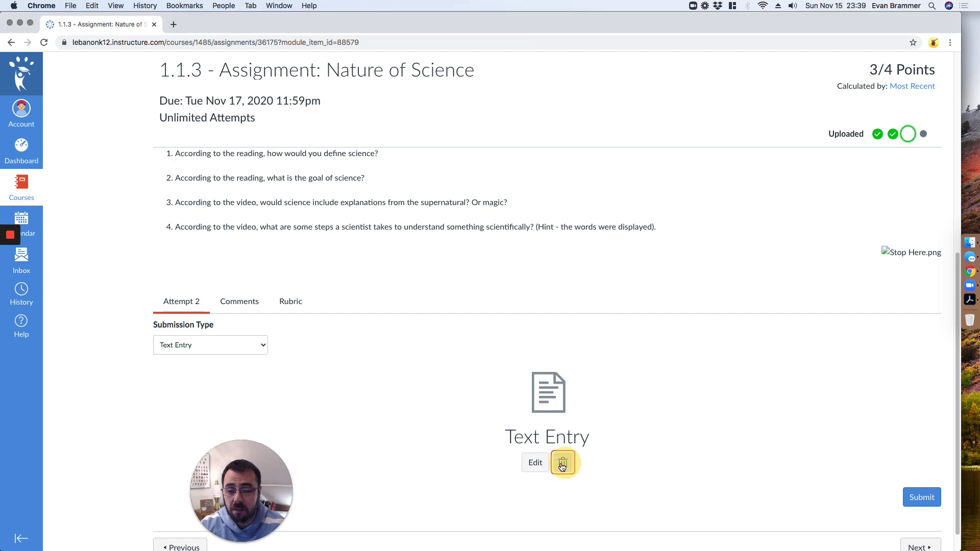
{"action": "left_click", "coordinate": [551, 463]}
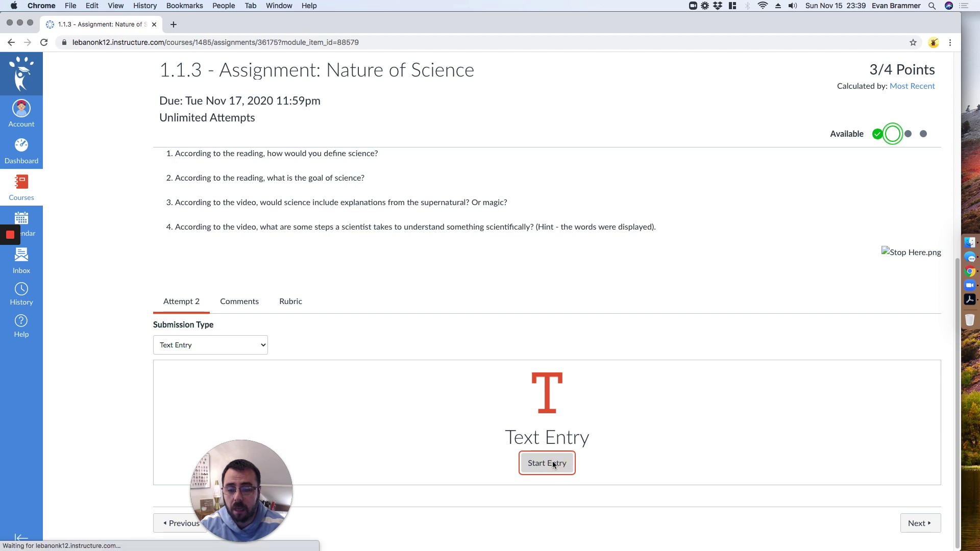
{"action": "left_click", "coordinate": [435, 453]}
{"action": "type", "text": "According to the reading, how would you define science? According to the reading, what is the goal of science? According to the video, would science include explanations from the supernatural? Or magic? According to the video, what are some steps a scientist takes to understand something scientifically? (Hint - the words were displayed)."}
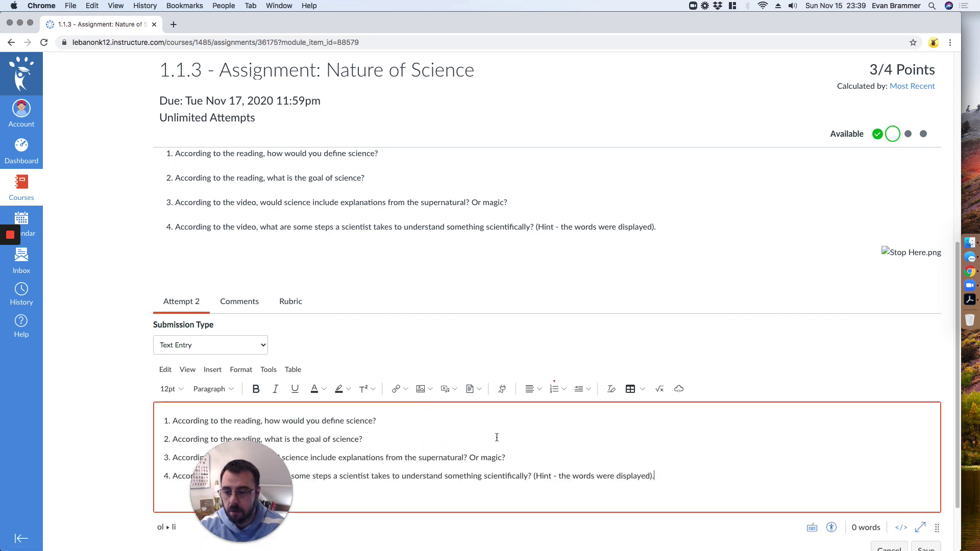
{"action": "scroll", "coordinate": [496, 437], "scroll_direction": "down", "scroll_amount": 2}
{"action": "left_click", "coordinate": [922, 472]}
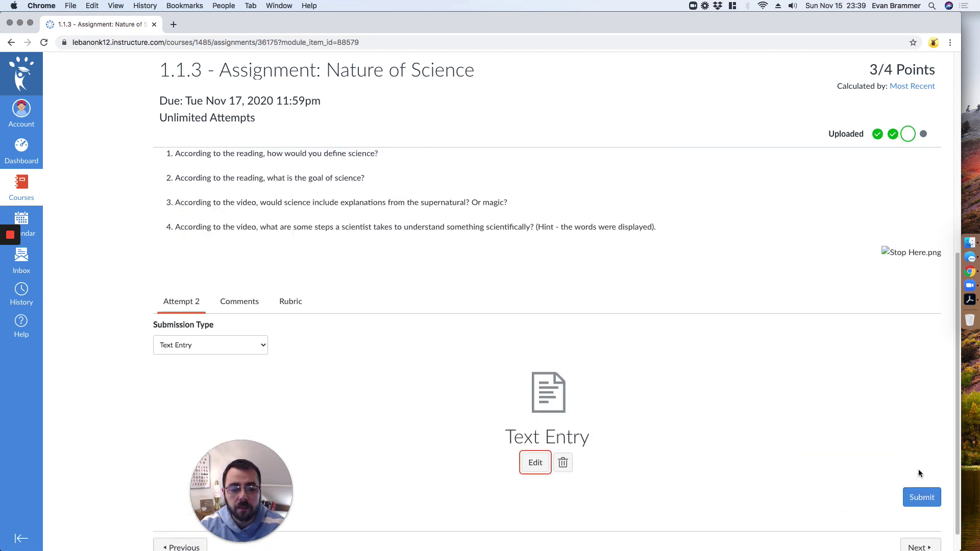
Submit Attempt 2, check graded Attempt 1 at 3/4, then switch back to Attempt 2
{"action": "left_click", "coordinate": [922, 495]}
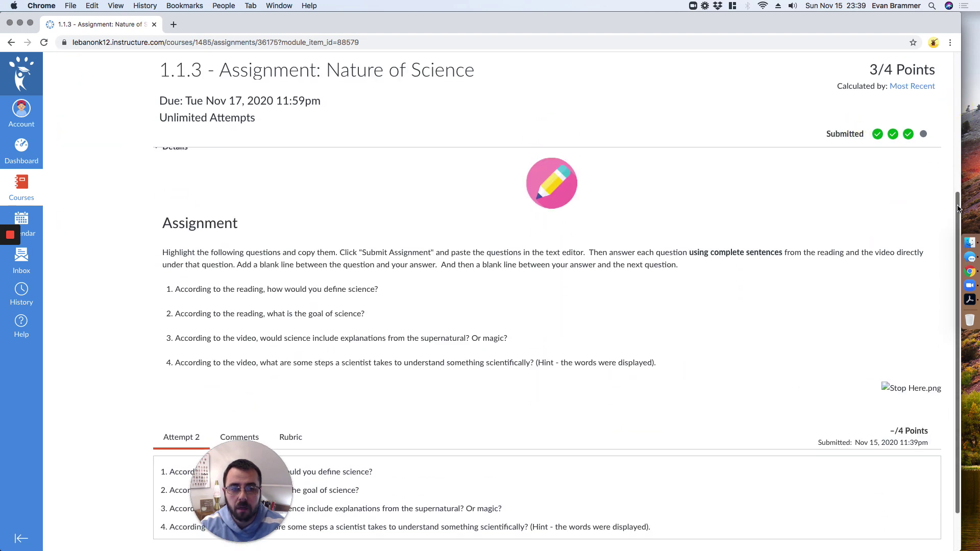
{"action": "scroll", "coordinate": [740, 117], "scroll_direction": "up", "scroll_amount": 5}
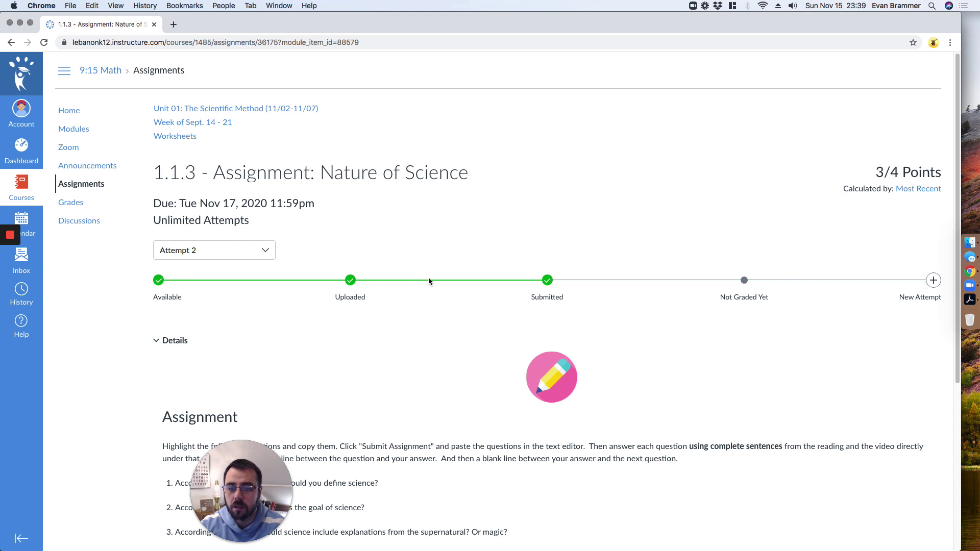
{"action": "left_click", "coordinate": [250, 249]}
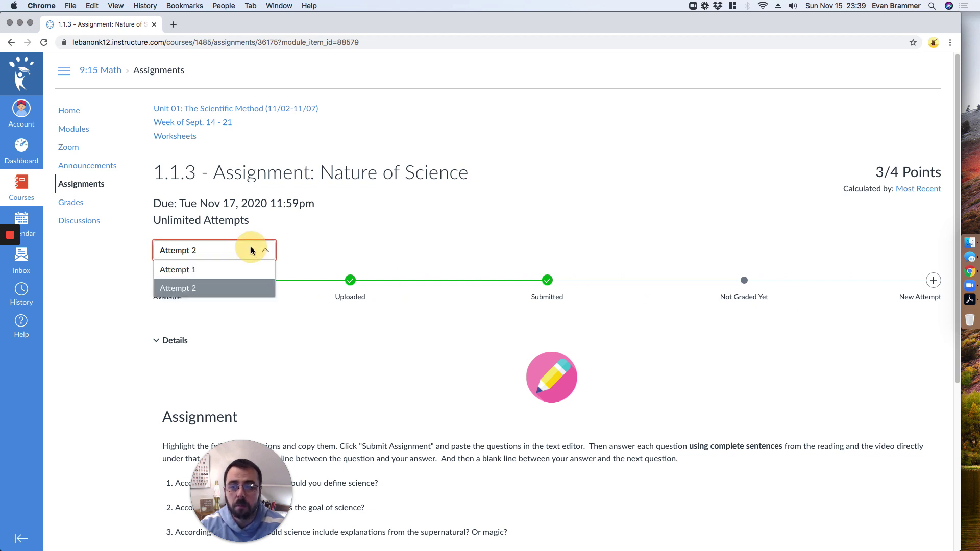
{"action": "left_click", "coordinate": [241, 269]}
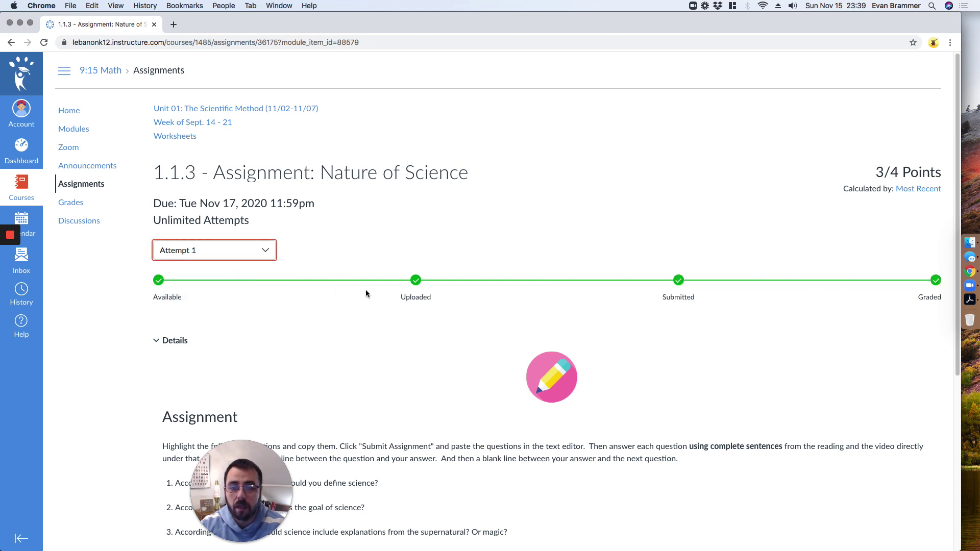
{"action": "left_click", "coordinate": [218, 249]}
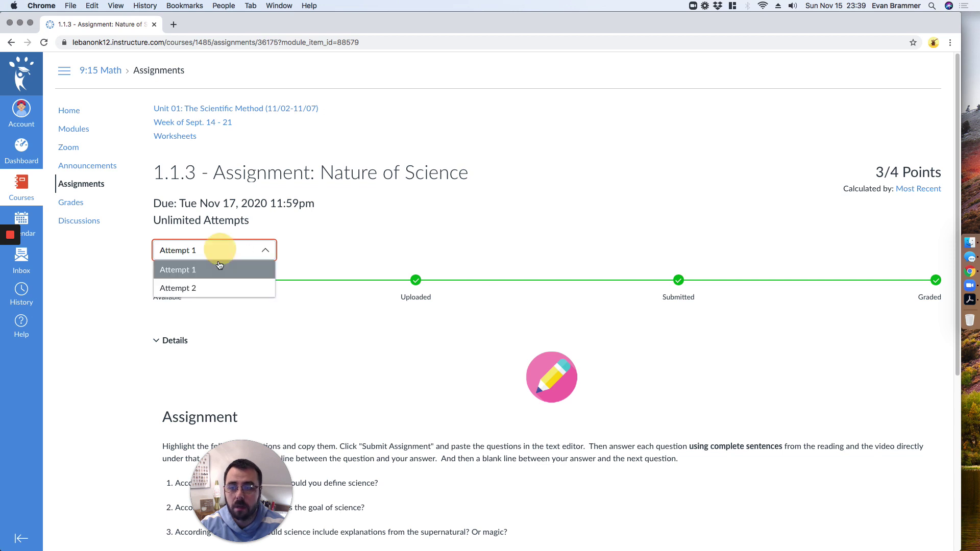
{"action": "left_click", "coordinate": [210, 286]}
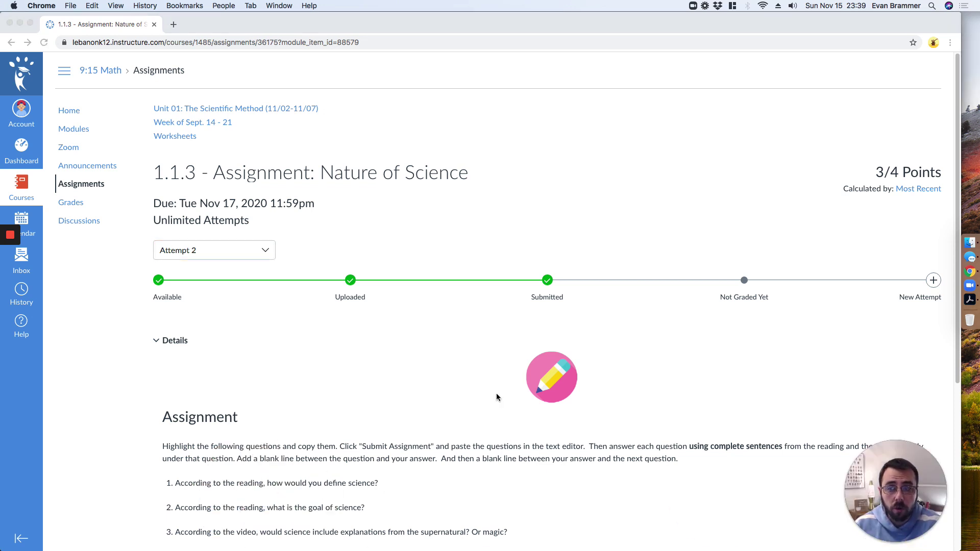
{"action": "left_click", "coordinate": [958, 115]}
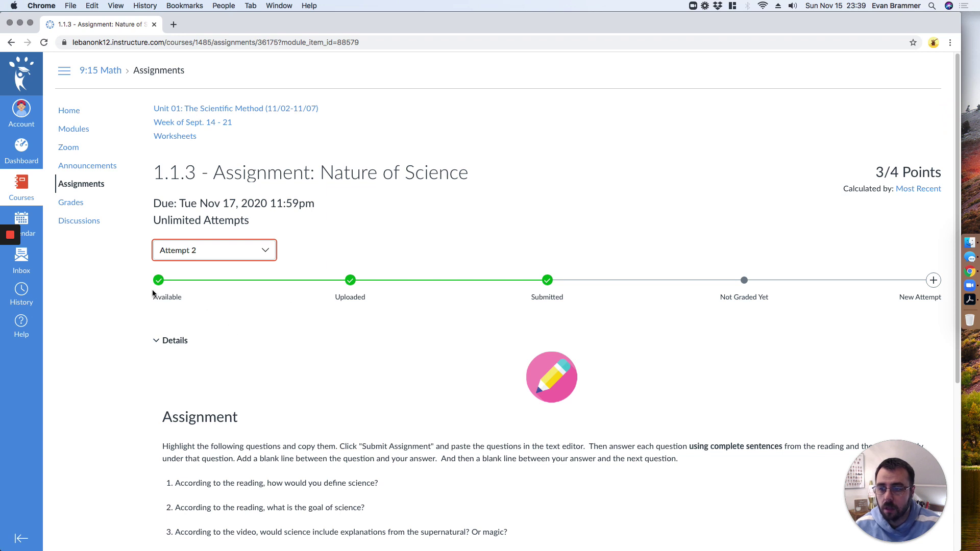
{"action": "left_click_drag", "start_coordinate": [957, 168], "coordinate": [957, 352]}
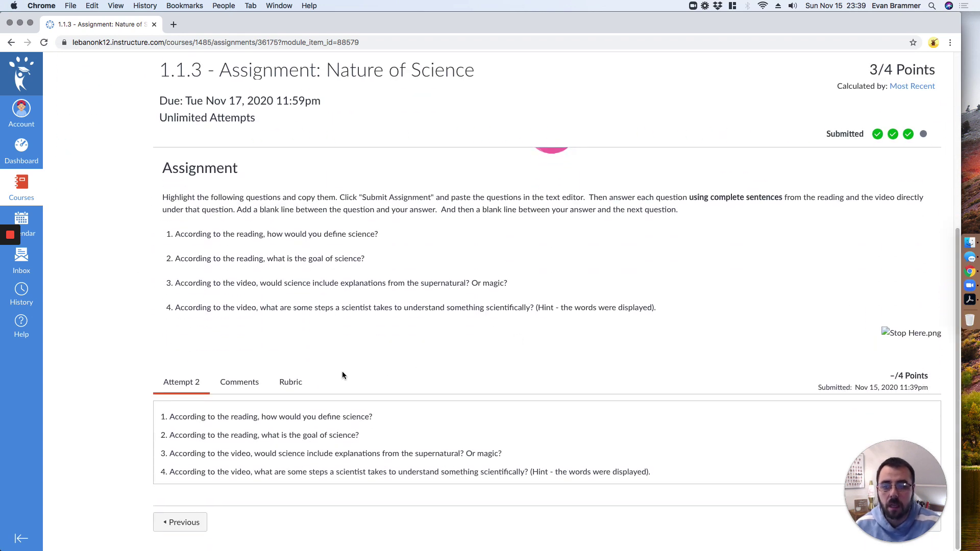
{"action": "left_click", "coordinate": [231, 387]}
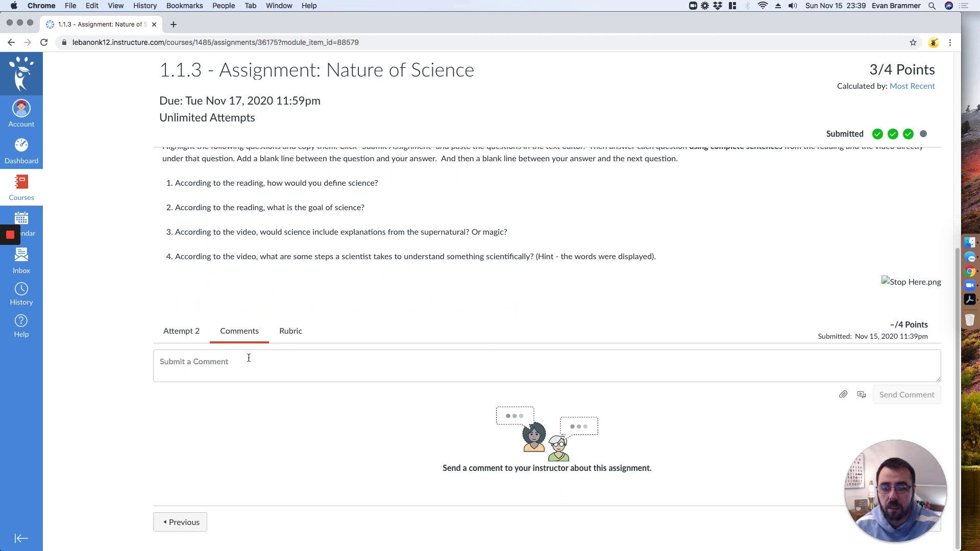
{"action": "left_click", "coordinate": [476, 366]}
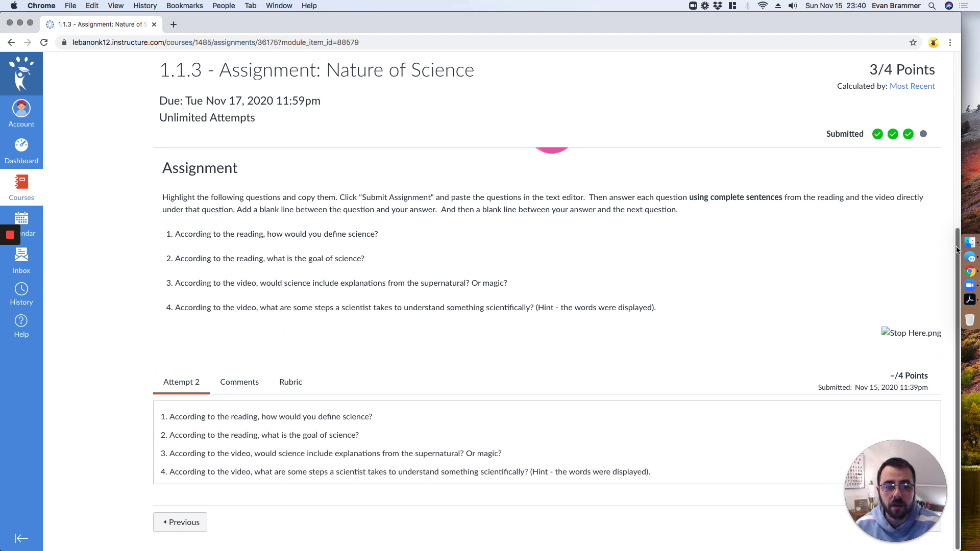
{"action": "left_click_drag", "start_coordinate": [958, 244], "coordinate": [960, 59]}
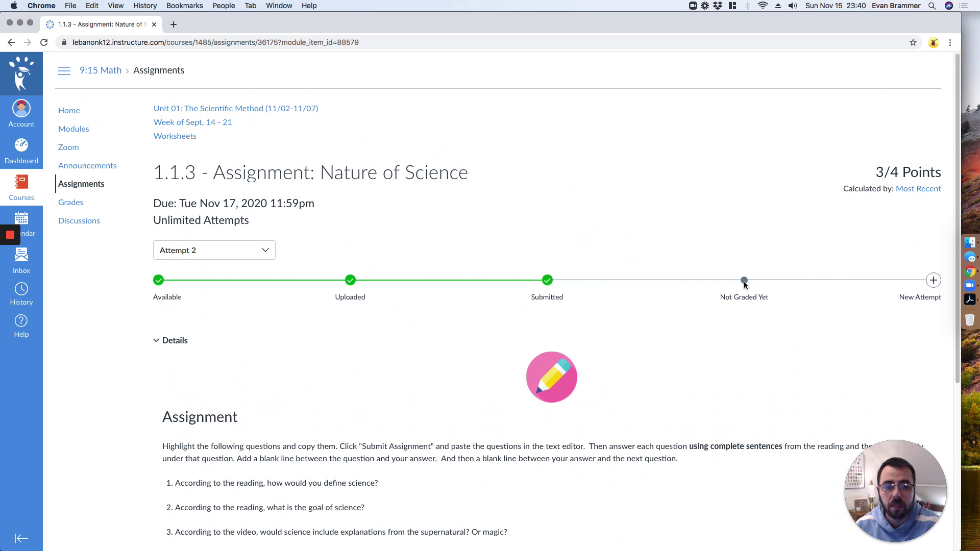